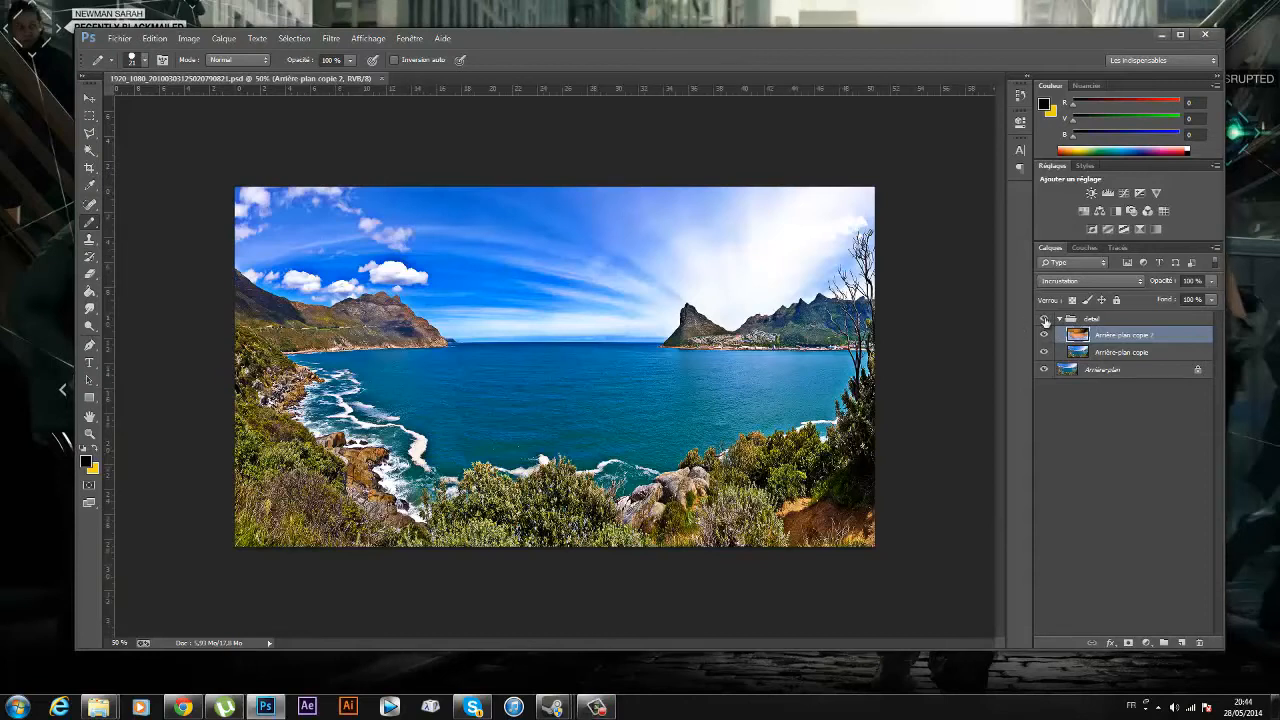
# - Hide and show the detail group to compare the finished photo with the original
pyautogui.click(1044, 318)
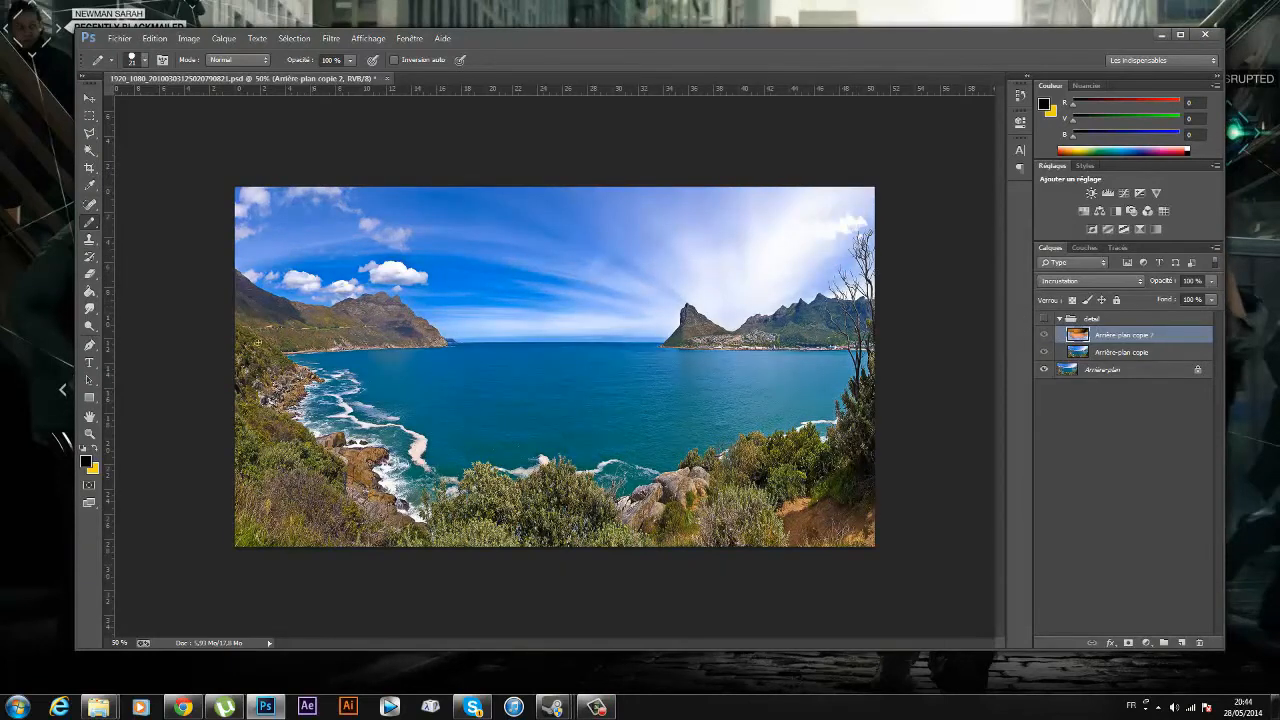
pyautogui.click(1045, 318)
pyautogui.click(1045, 318)
pyautogui.click(1045, 318)
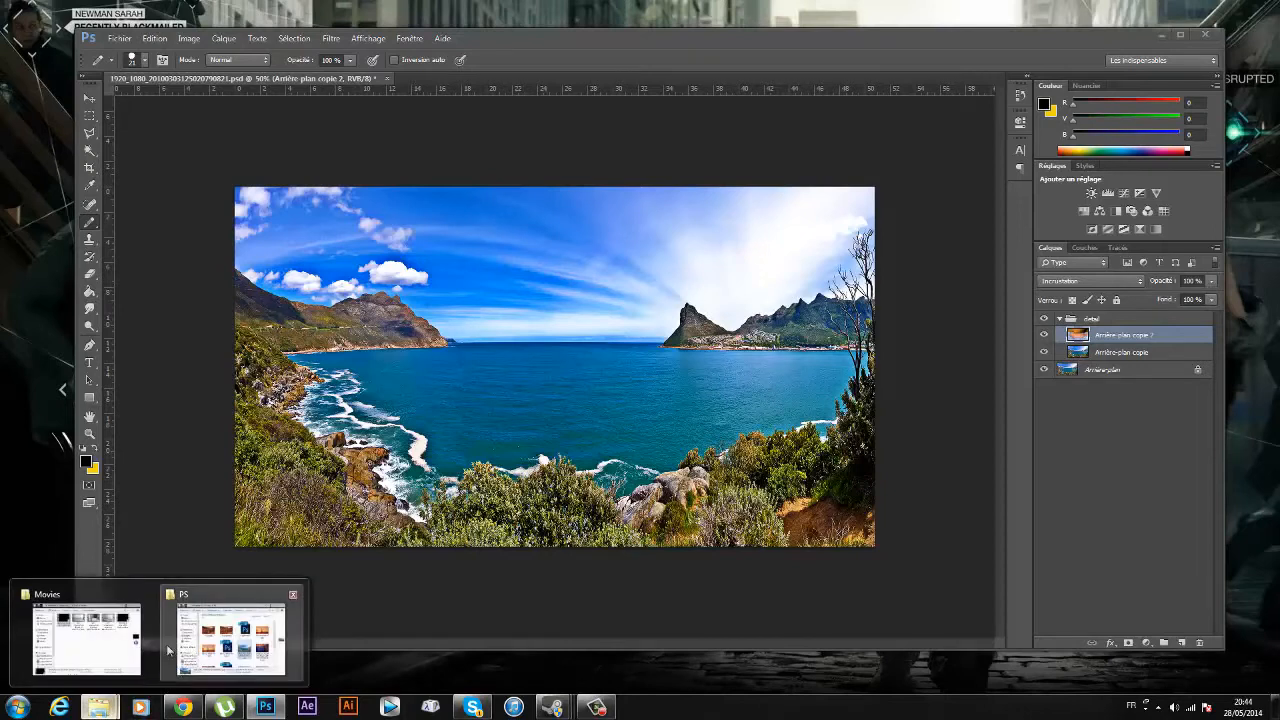
# - Open 1920_1080_20100303125020790821.jpg from the PS folder as a separate Photoshop document
pyautogui.click(112, 640)
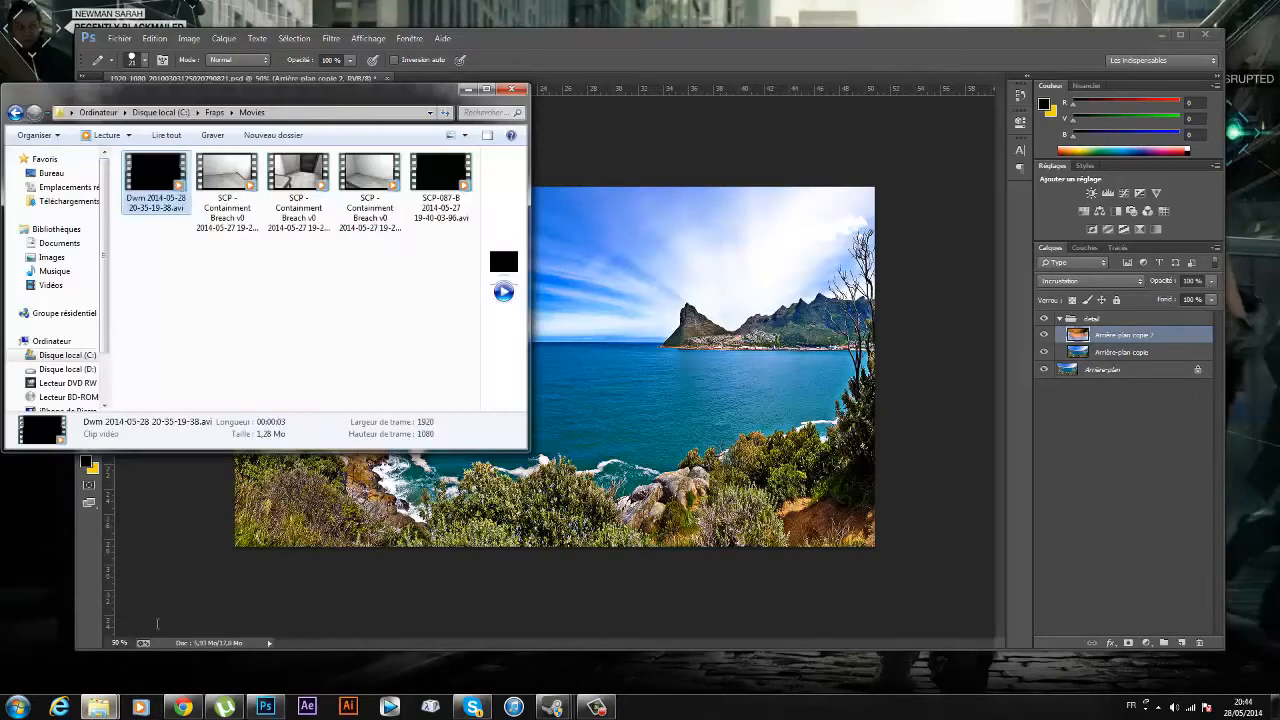
pyautogui.click(521, 89)
pyautogui.click(101, 706)
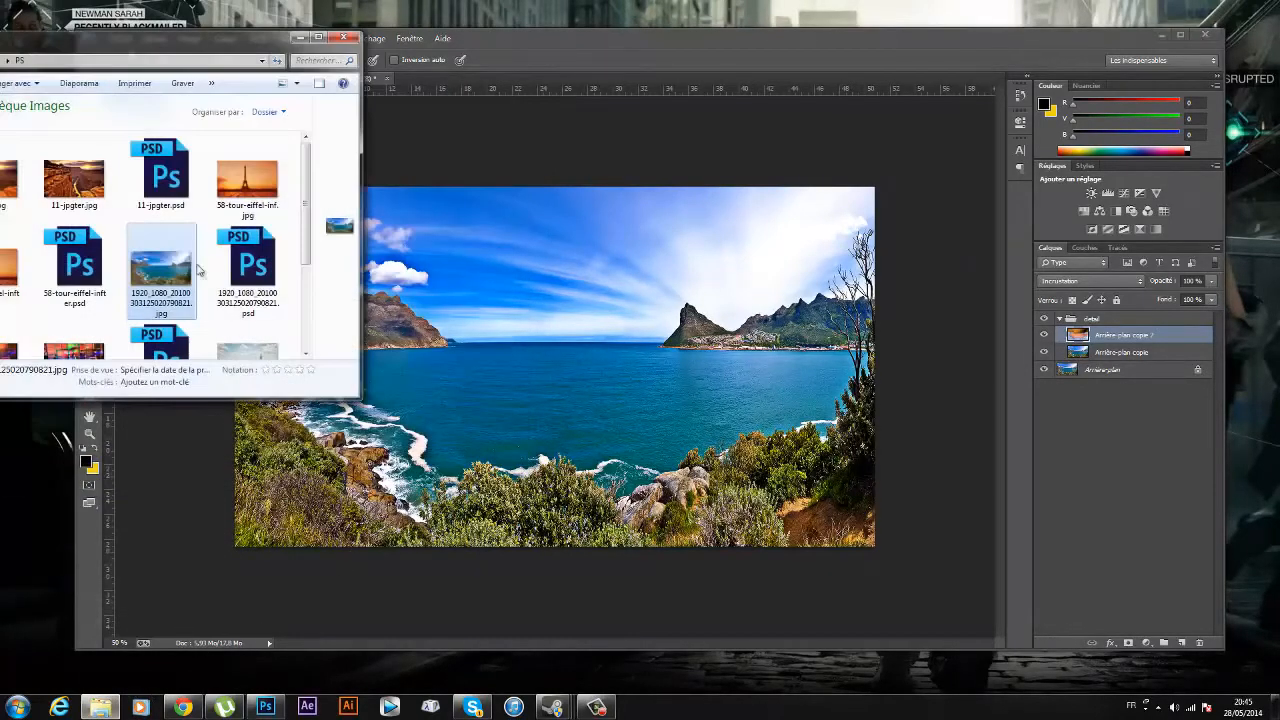
pyautogui.moveTo(162, 265); pyautogui.dragTo(512, 71)
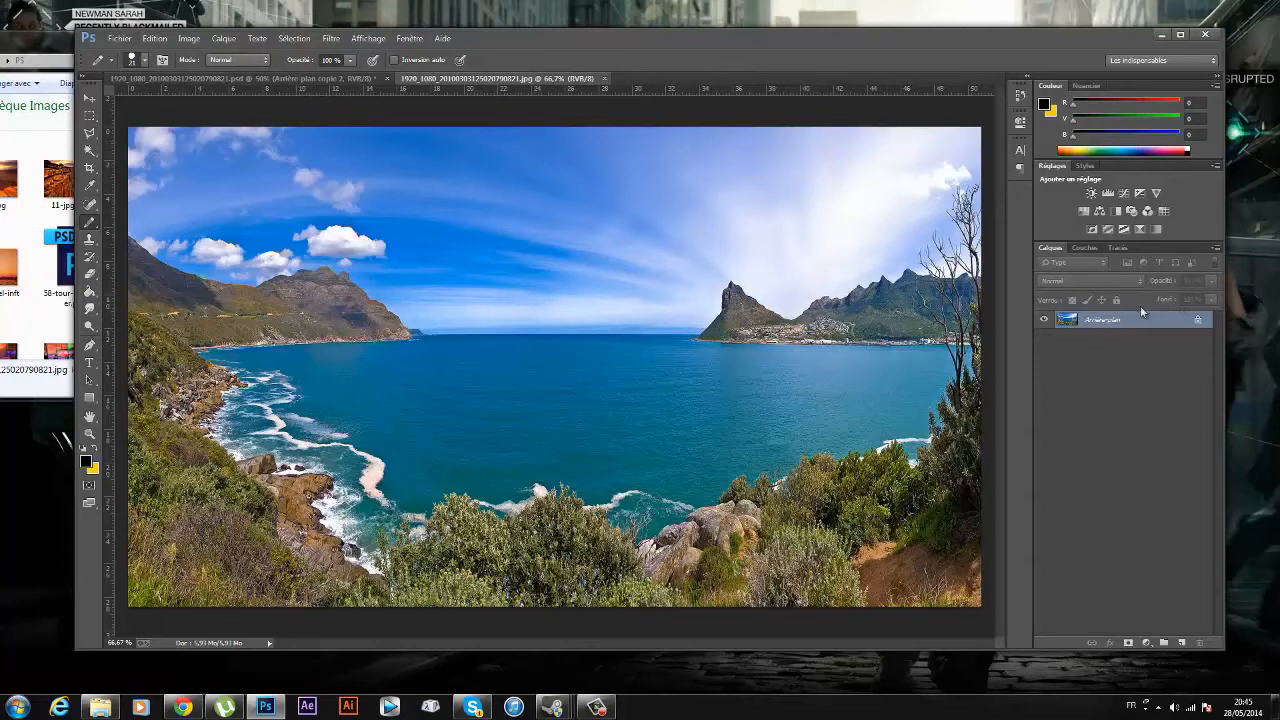
# - Duplicate the background layer twice and put both copies into a new group
pyautogui.moveTo(1123, 319); pyautogui.dragTo(1184, 640)
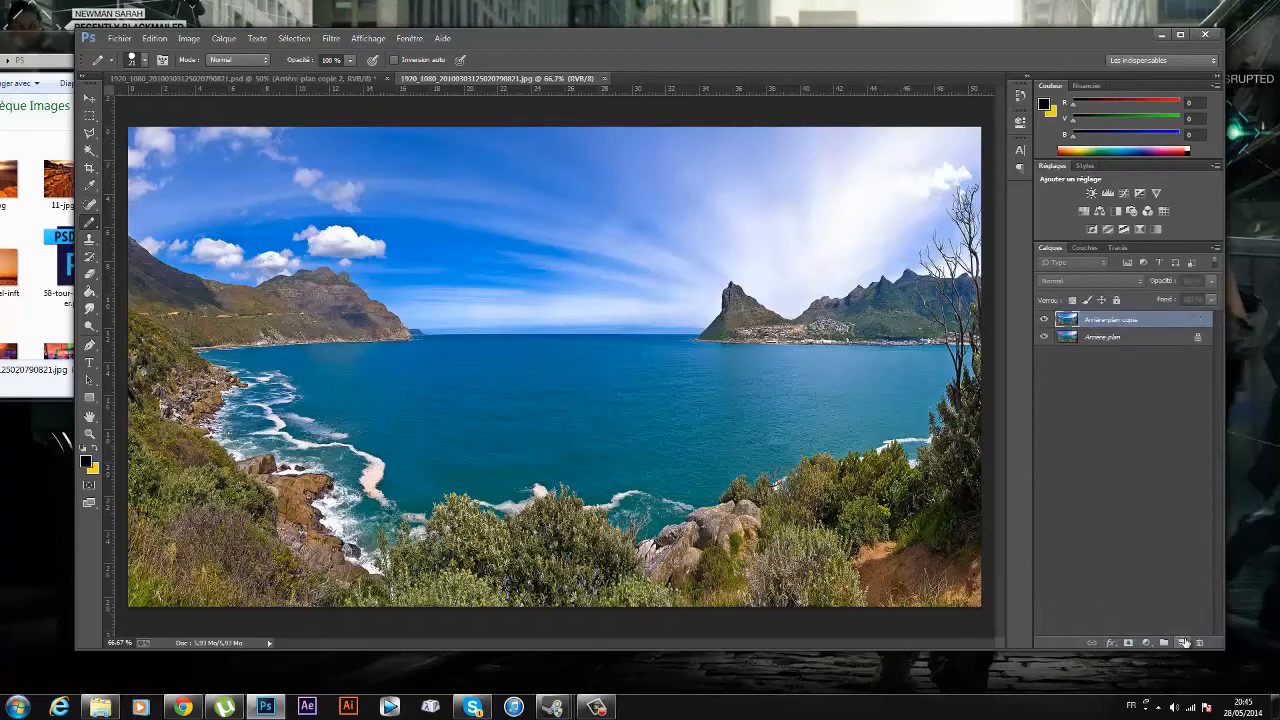
pyautogui.moveTo(1122, 320); pyautogui.dragTo(1187, 647)
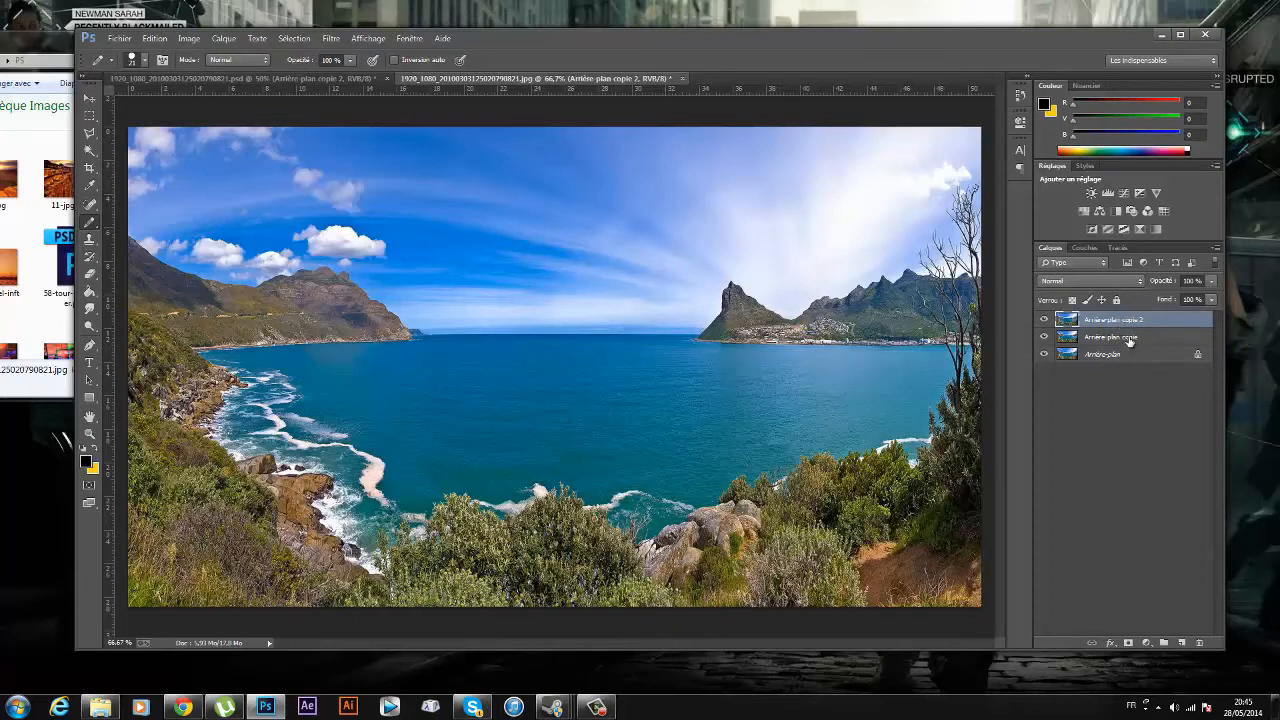
pyautogui.keyDown('shift'); pyautogui.click(1130, 341); pyautogui.keyUp('shift')
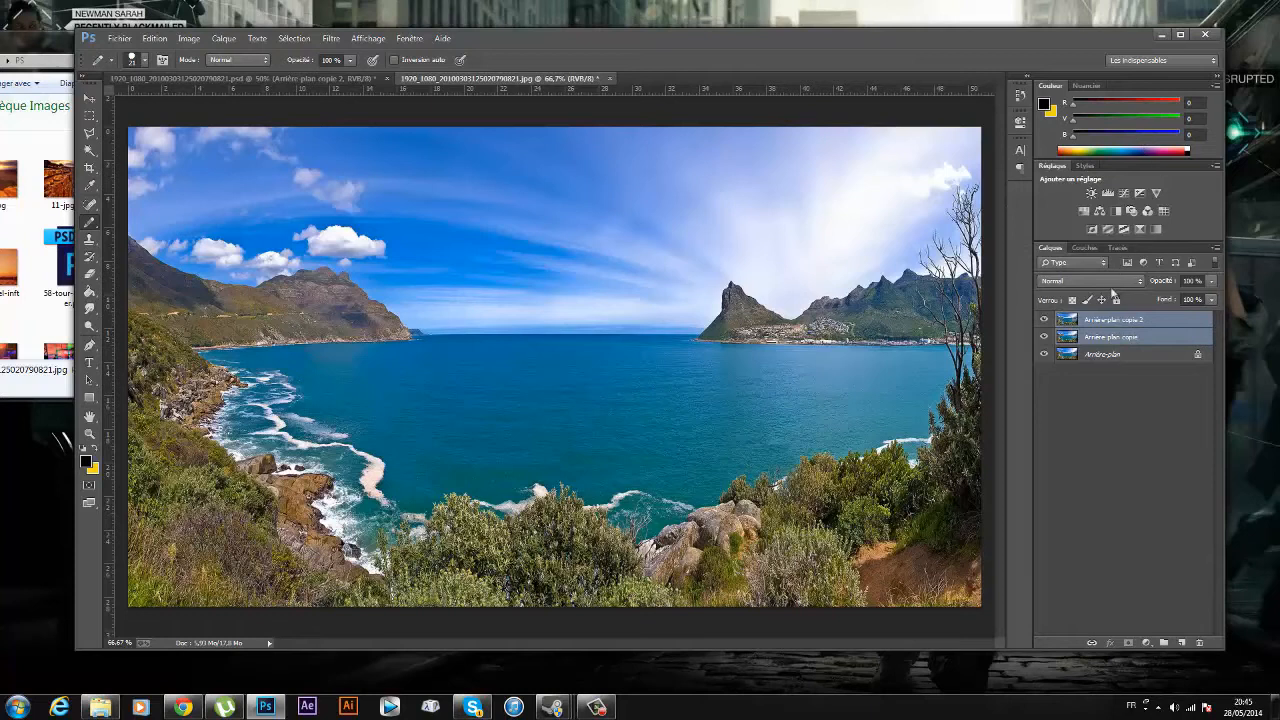
pyautogui.moveTo(1113, 320); pyautogui.dragTo(1165, 642)
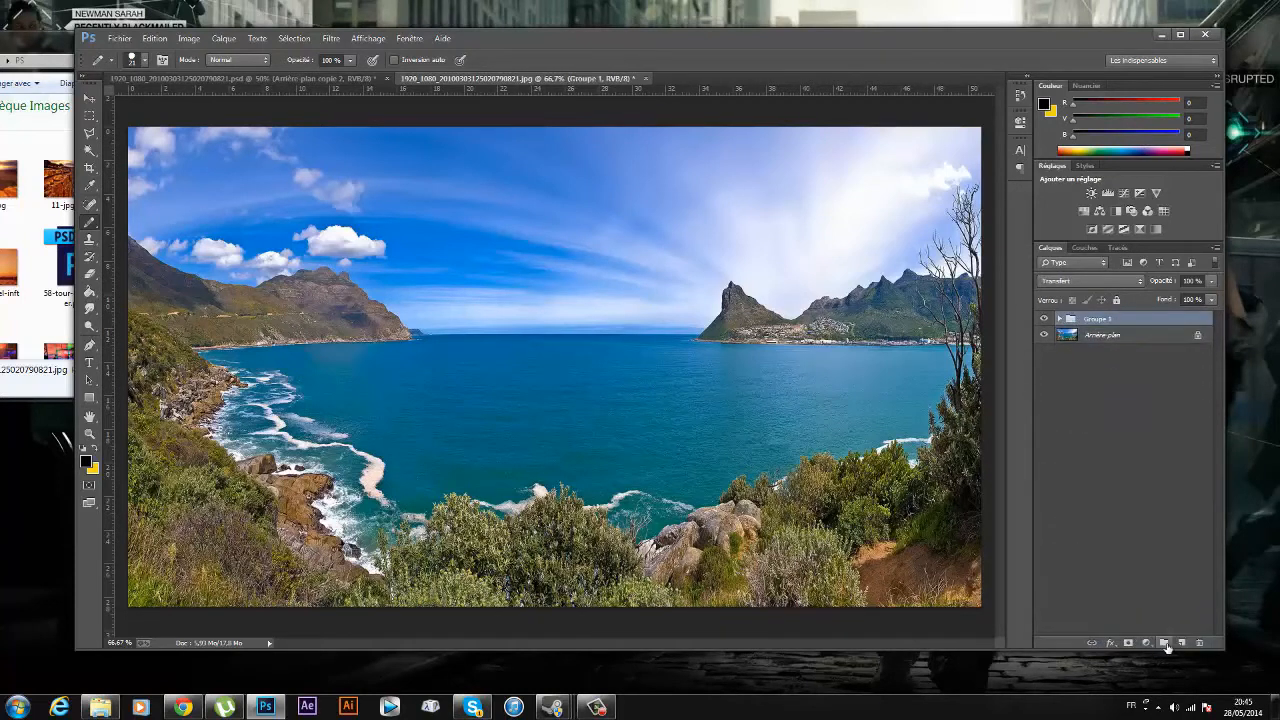
# - Expand the new layer group and rename it Detail
pyautogui.click(1059, 319)
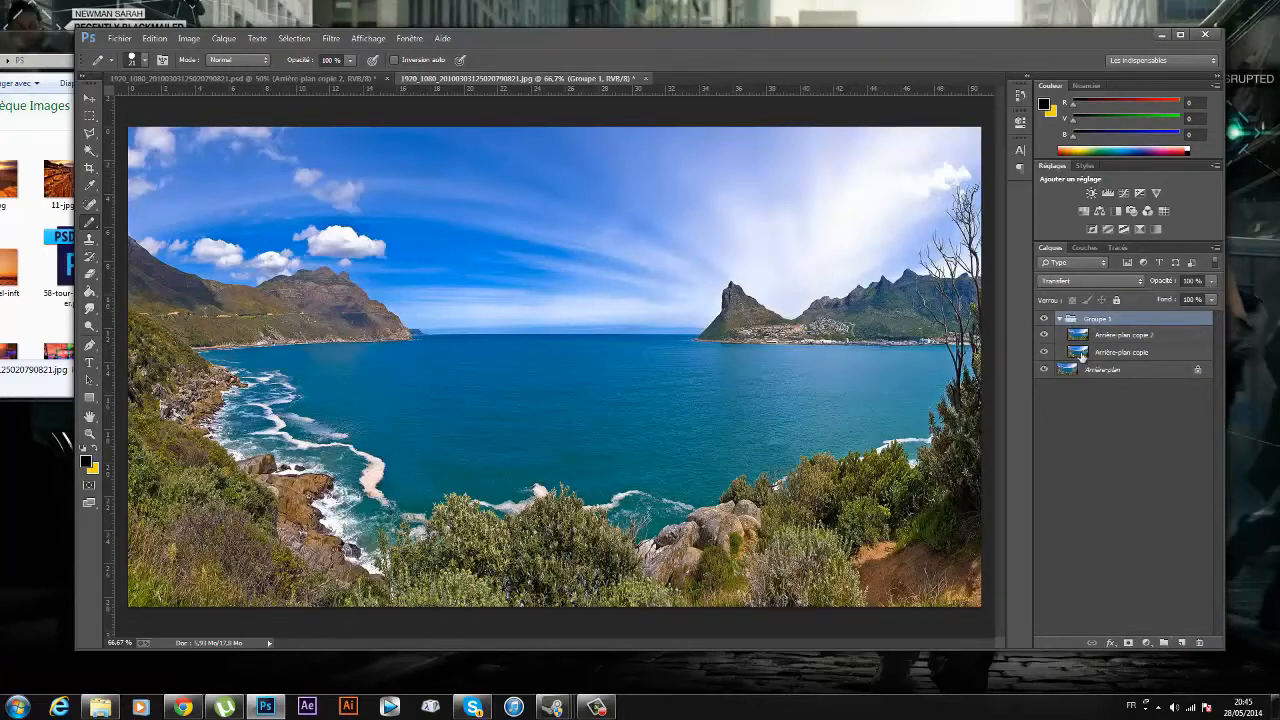
pyautogui.click(1059, 320)
pyautogui.click(1059, 320)
pyautogui.doubleClick(1097, 319)
pyautogui.write('D')
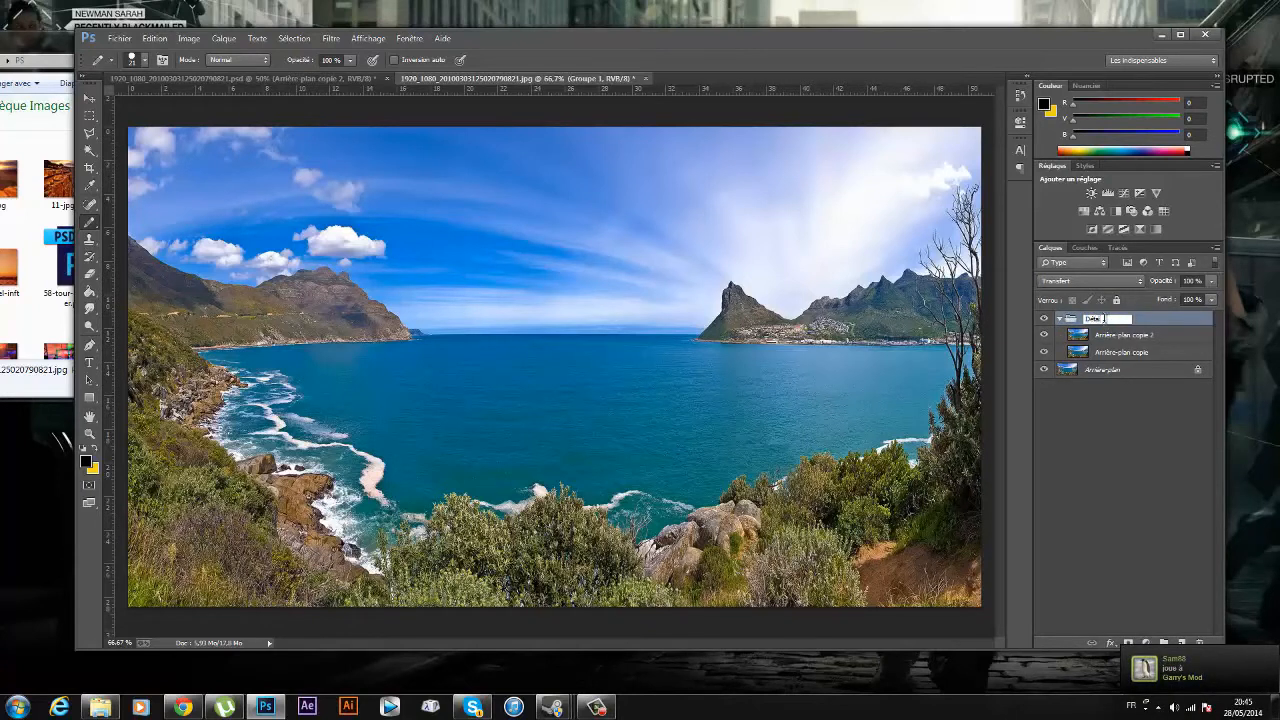
pyautogui.write('eta')
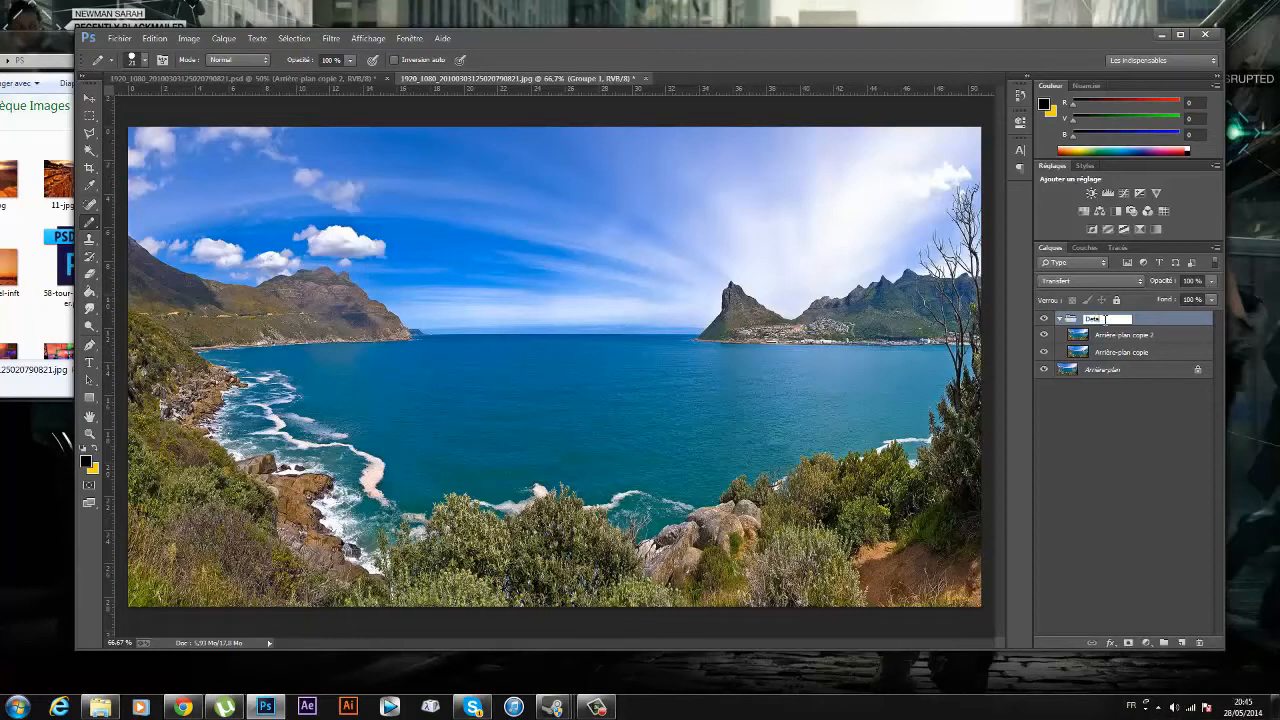
pyautogui.write('il')
pyautogui.press('Return')
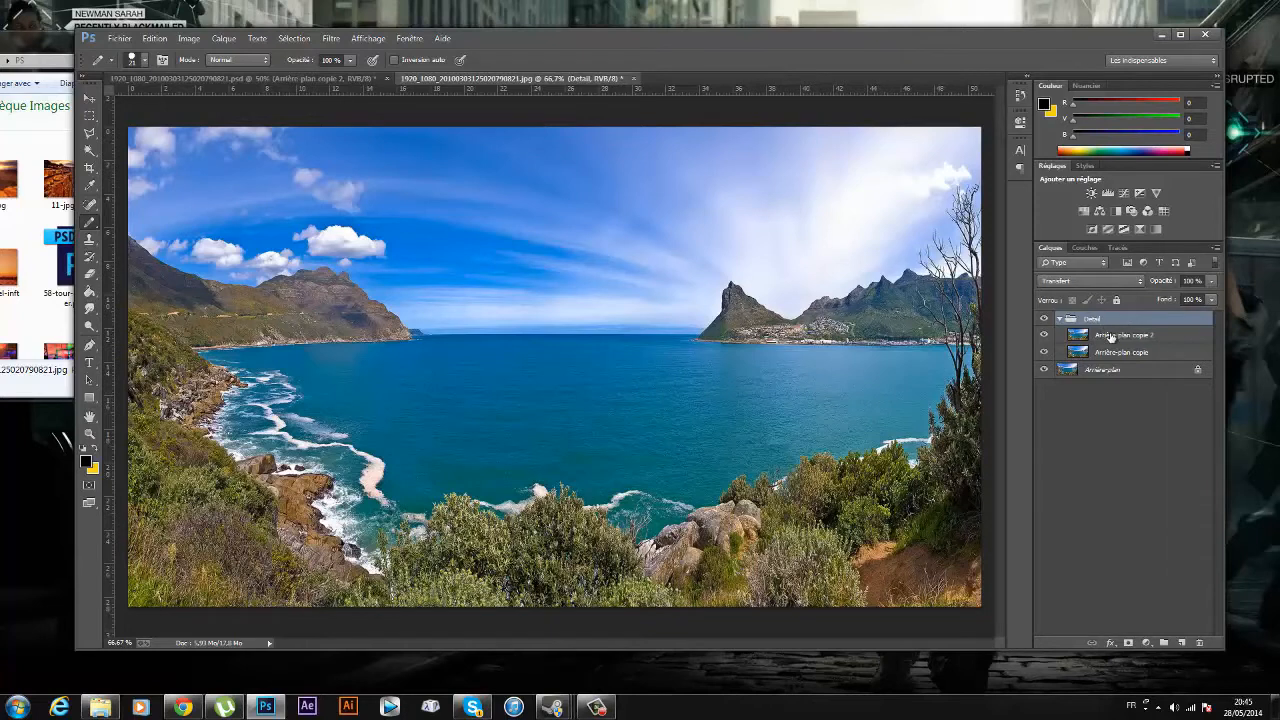
# - Set the blend mode of Arrière-plan copie to Incrustation and of Arrière-plan copie 2 to Lumière vive
pyautogui.click(1109, 335)
pyautogui.click(1114, 354)
pyautogui.click(1092, 282)
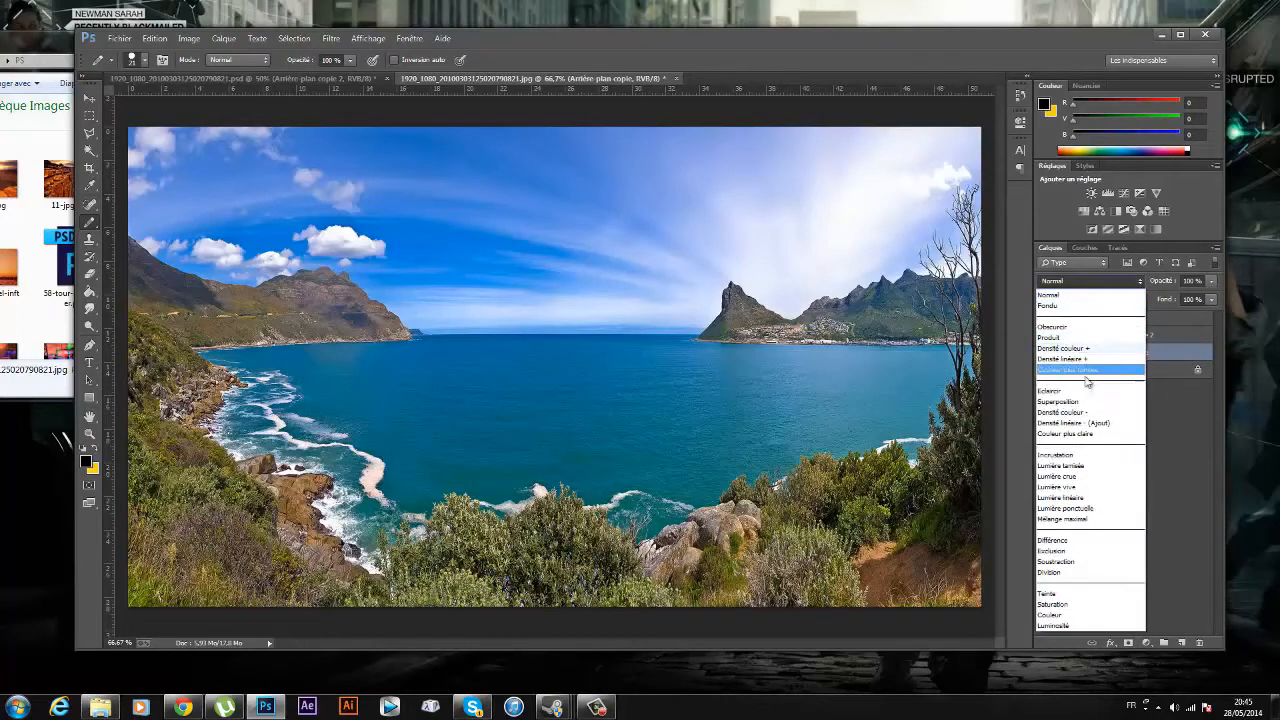
pyautogui.click(1079, 456)
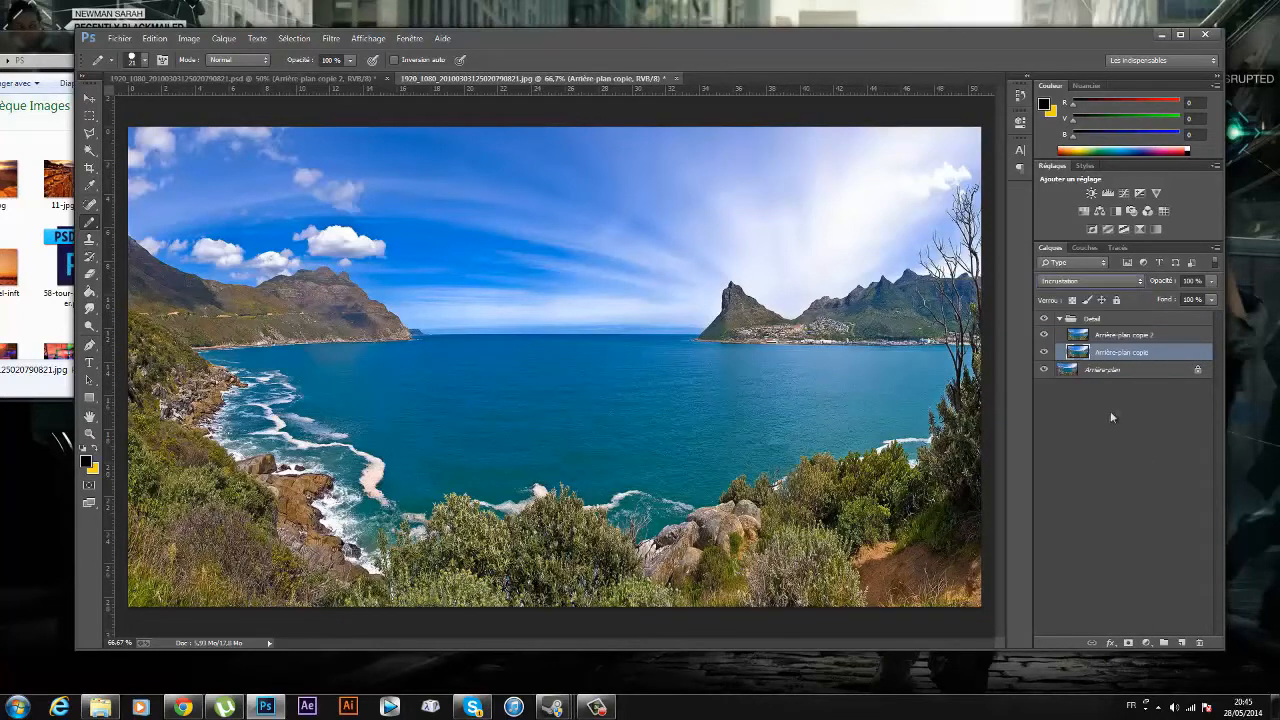
pyautogui.click(1137, 338)
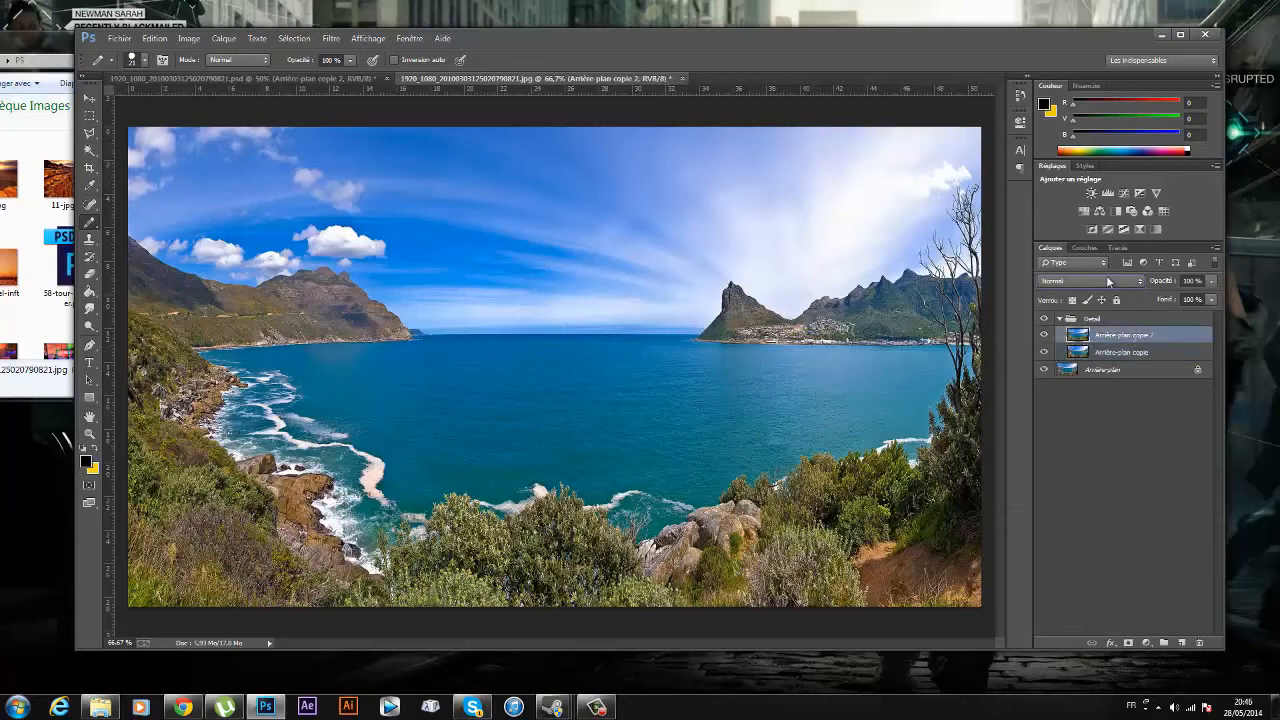
pyautogui.click(1109, 280)
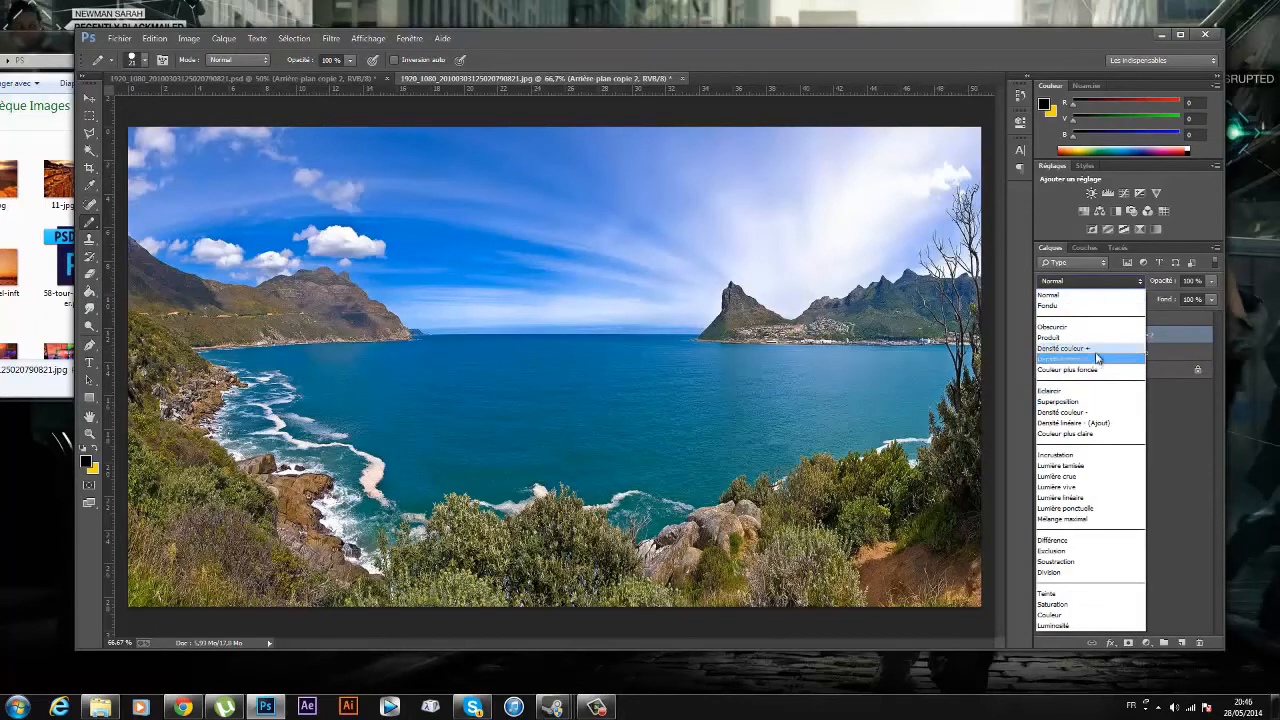
pyautogui.click(1087, 487)
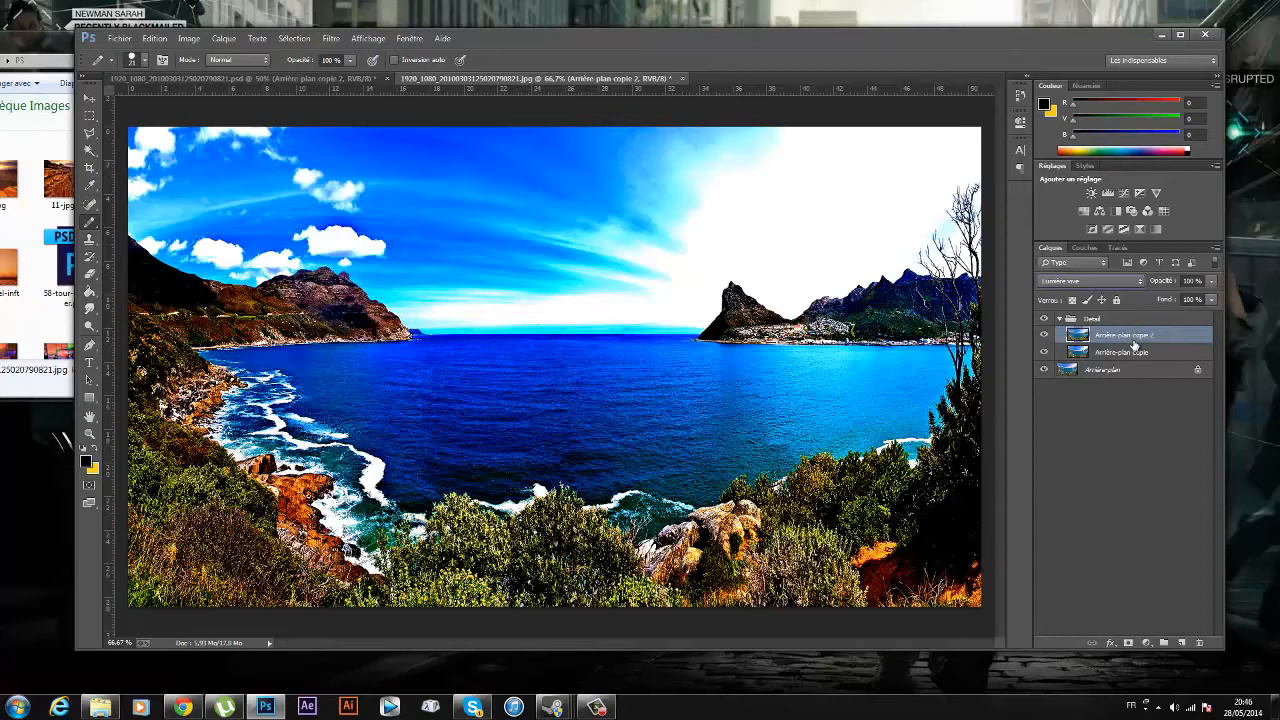
# - Invert Arrière-plan copie 2 and apply Flou de surface with a radius of 42 pixels and a threshold of 81 levels
pyautogui.hotkey('ctrl', 'i')
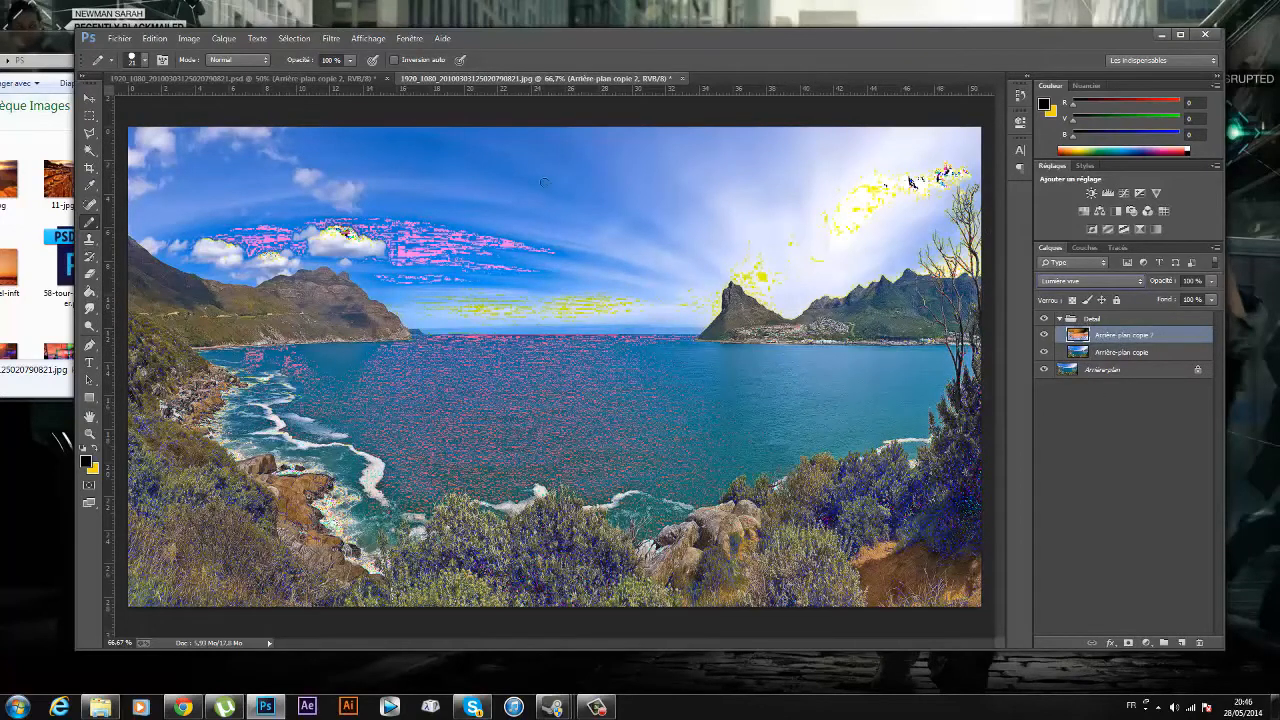
pyautogui.click(336, 44)
pyautogui.moveTo(331, 38)
pyautogui.moveTo(350, 225)
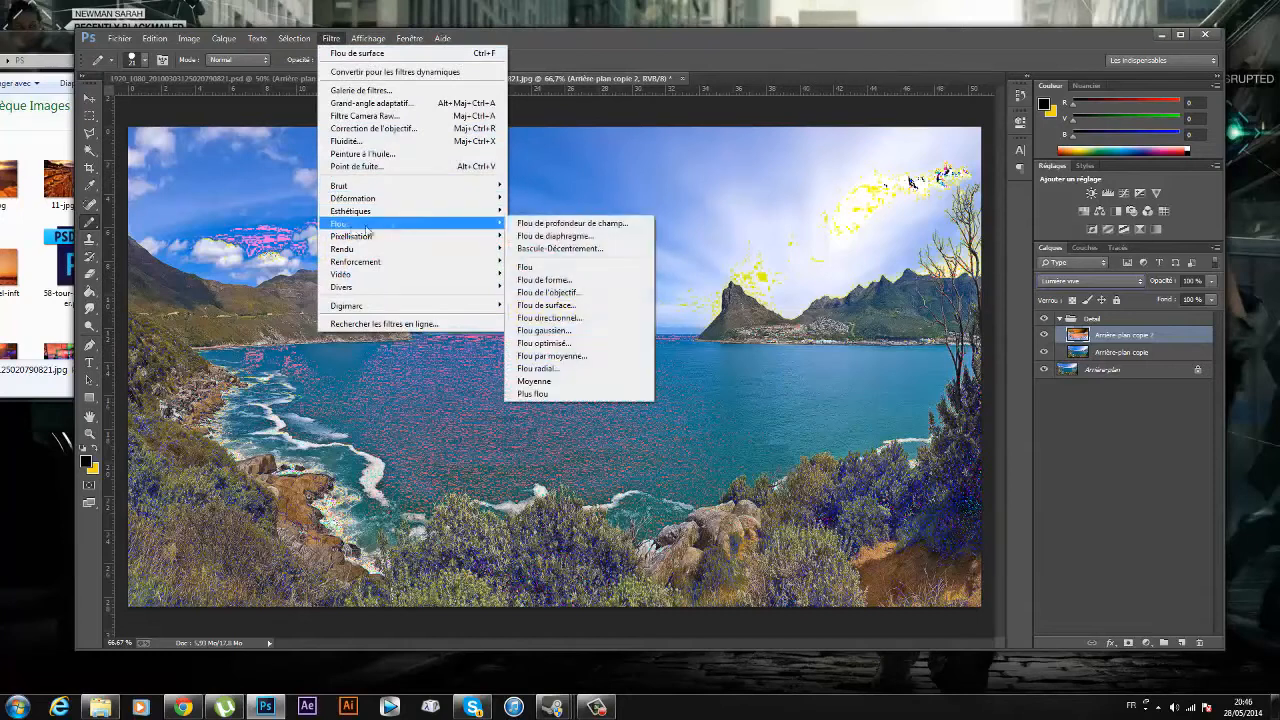
pyautogui.click(573, 306)
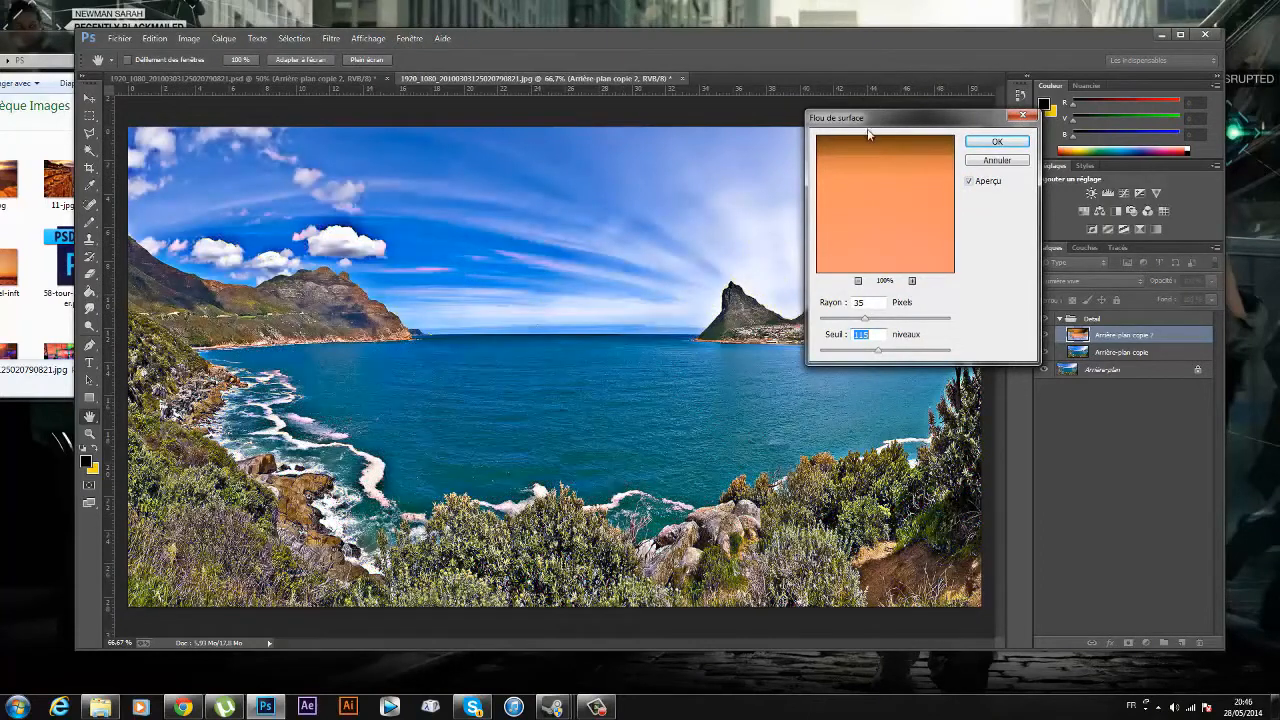
pyautogui.moveTo(865, 131); pyautogui.dragTo(881, 96)
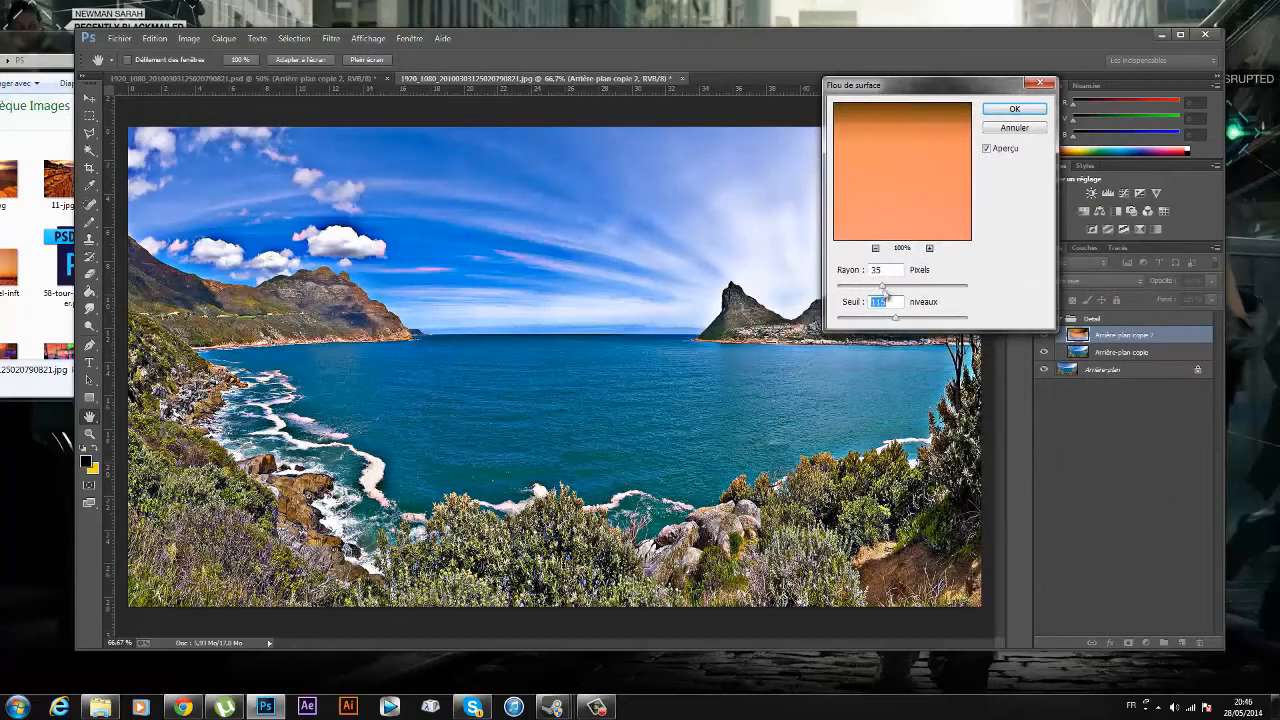
pyautogui.moveTo(881, 289)
pyautogui.mouseDown()
pyautogui.moveTo(882, 320)
pyautogui.moveTo(880, 287)
pyautogui.moveTo(892, 287)
pyautogui.mouseUp()
pyautogui.click(986, 148)
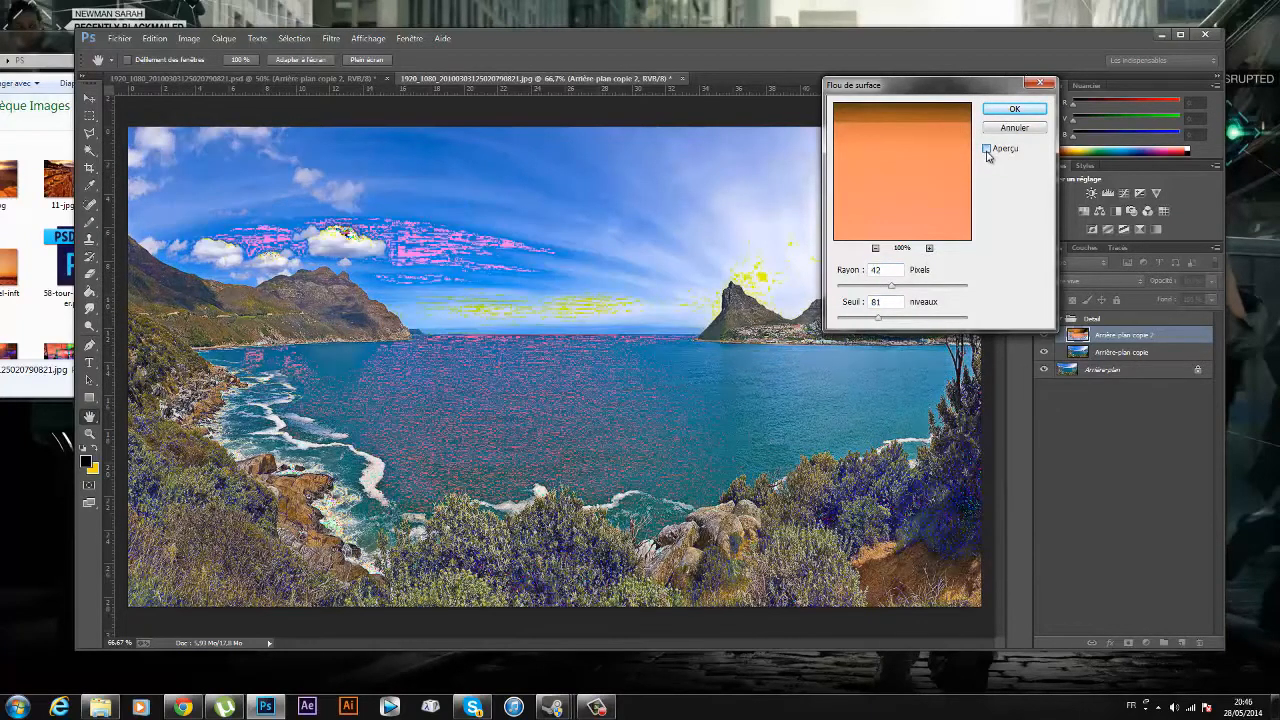
pyautogui.click(986, 149)
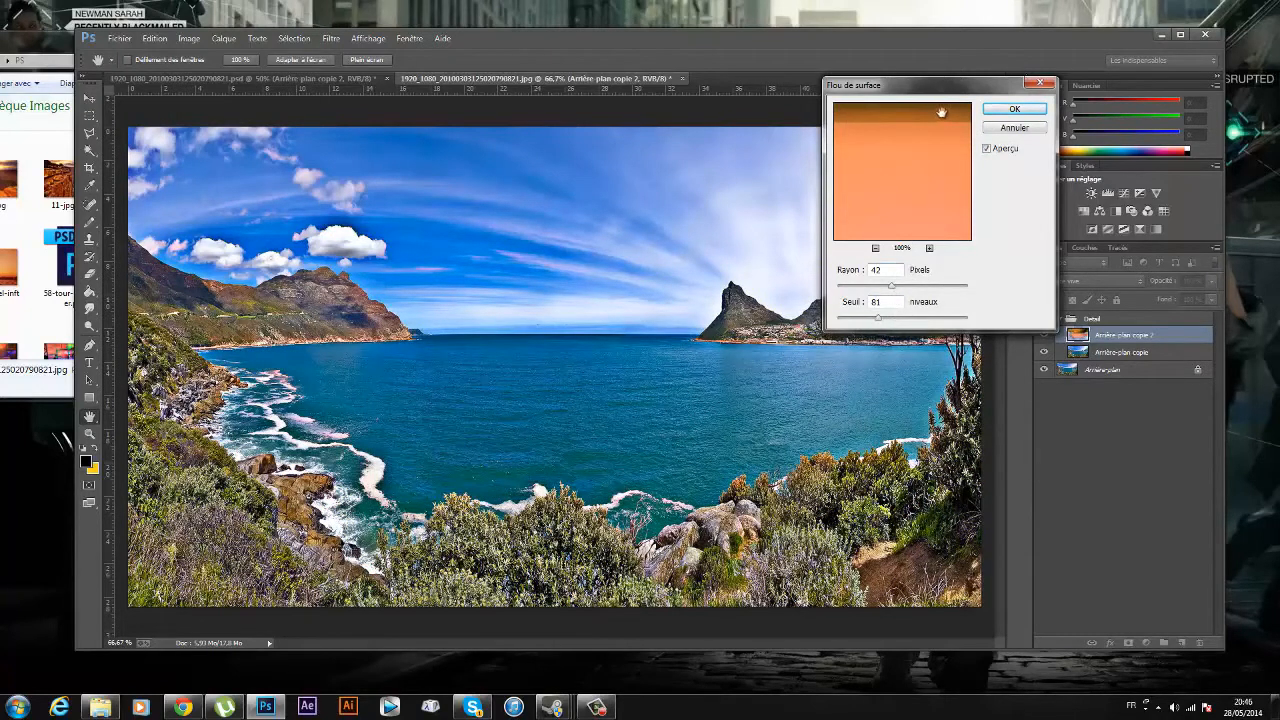
pyautogui.moveTo(922, 95); pyautogui.dragTo(638, 110)
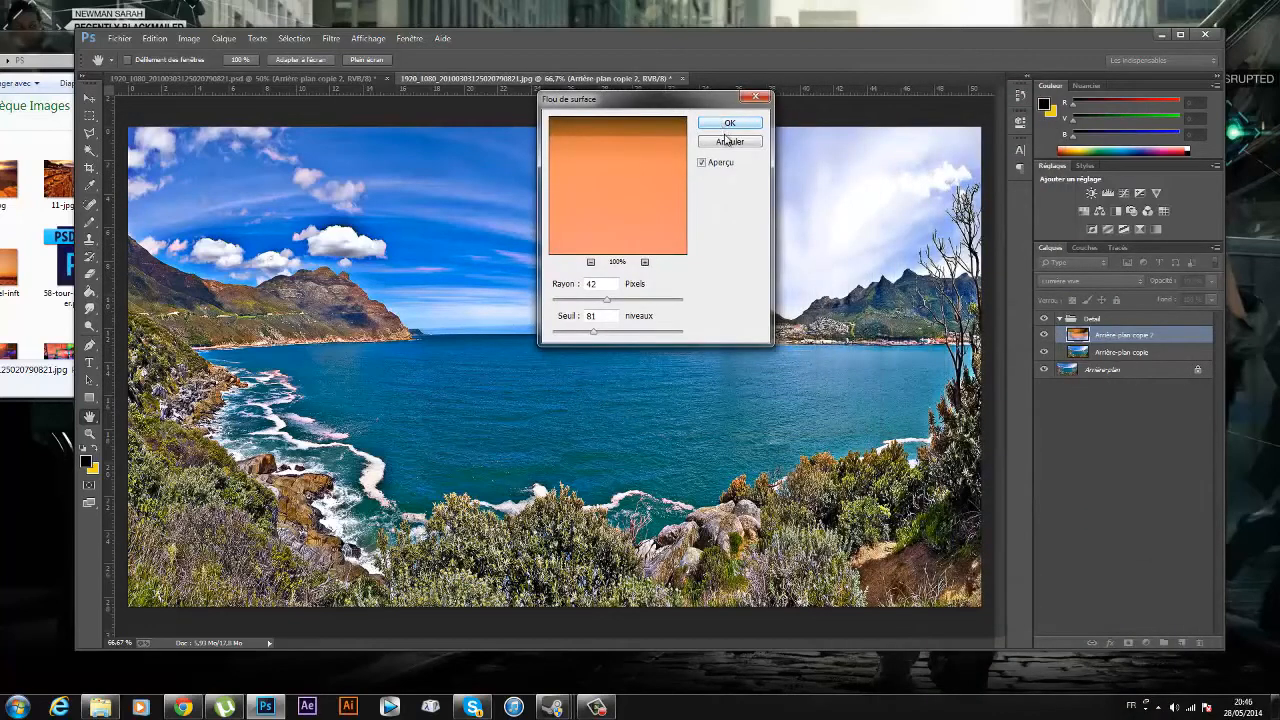
pyautogui.click(729, 123)
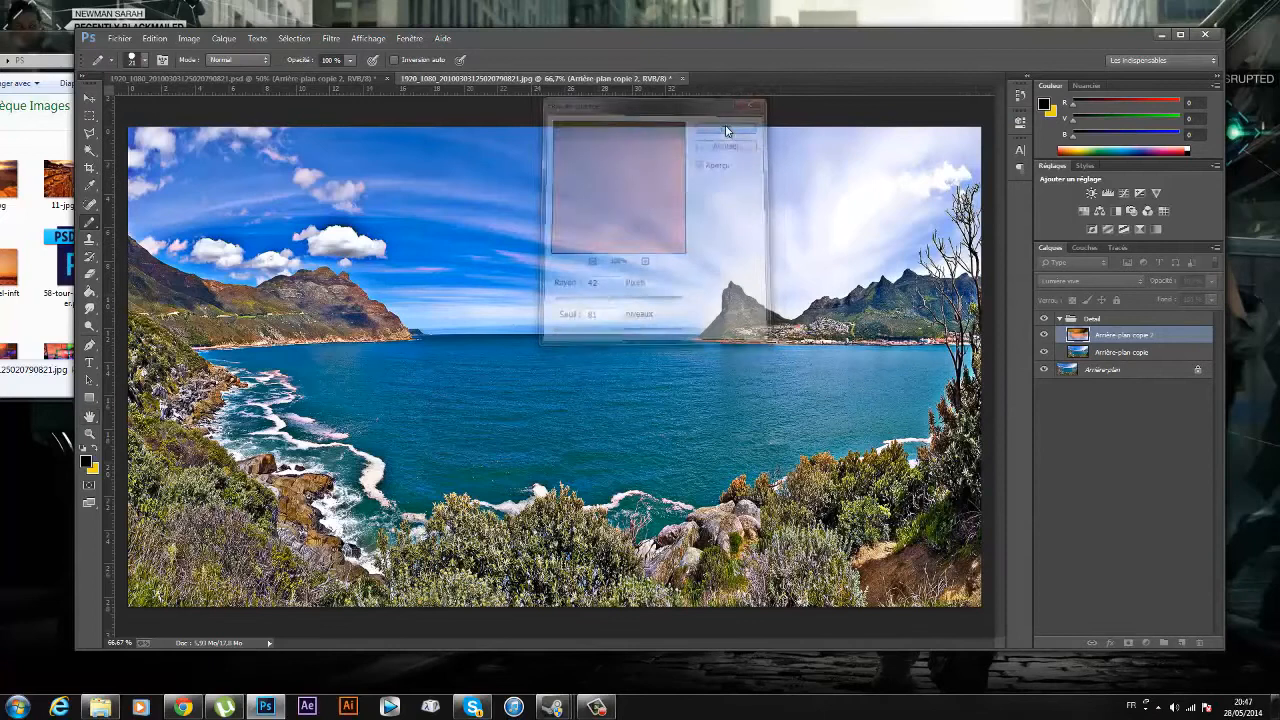
# - Toggle the Detail group's visibility repeatedly to examine the photo with and without the detail effect
pyautogui.click(1045, 318)
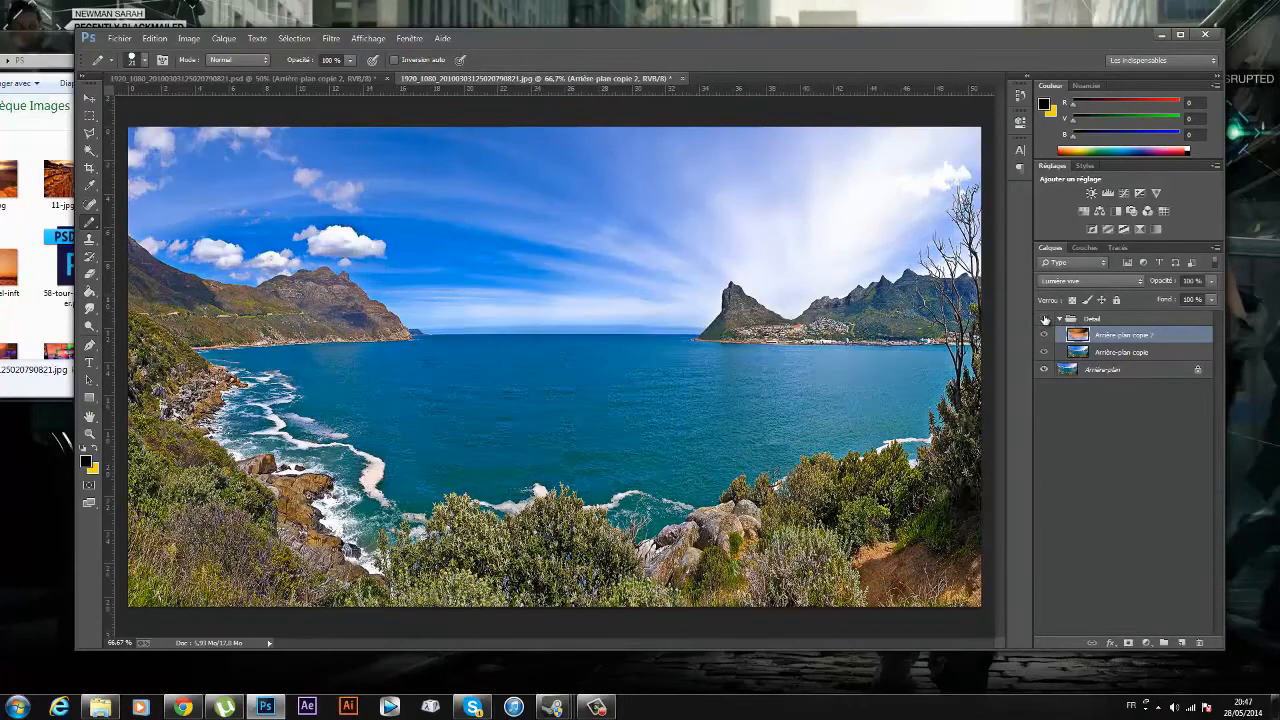
pyautogui.click(1045, 319)
pyautogui.click(1043, 319)
pyautogui.click(1044, 319)
pyautogui.click(1043, 320)
pyautogui.click(1043, 320)
pyautogui.click(1042, 320)
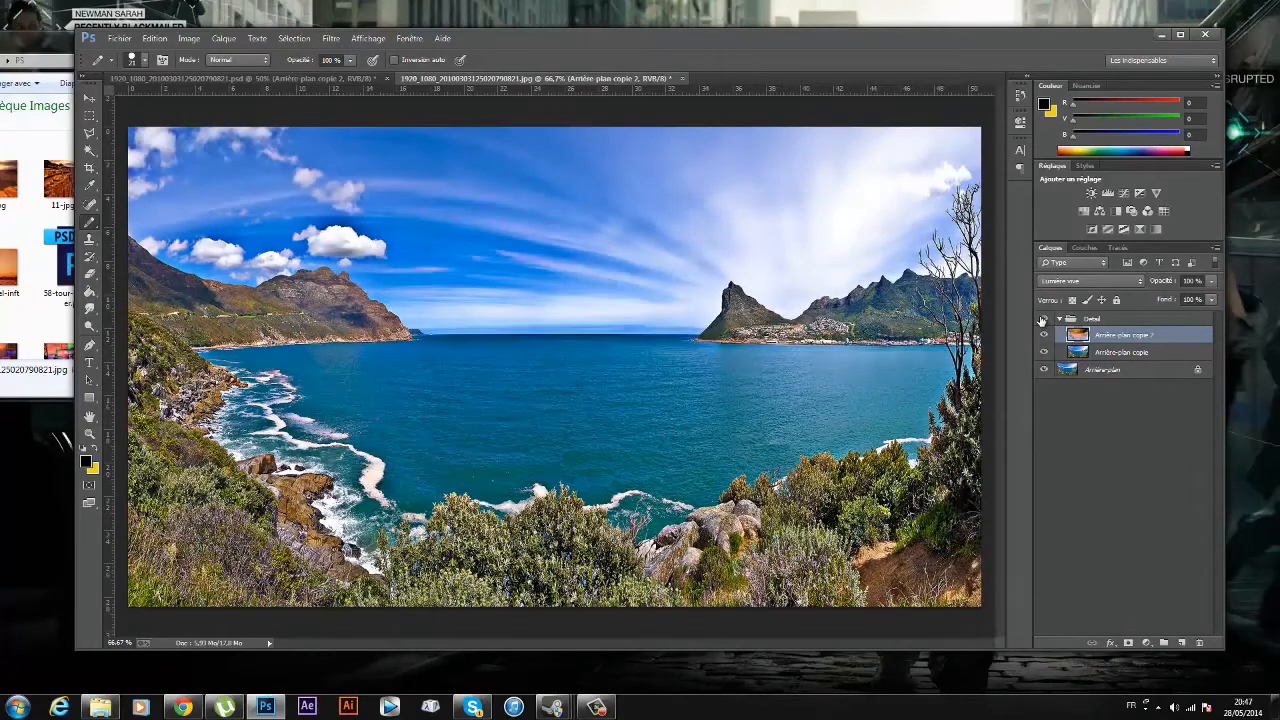
pyautogui.click(1042, 320)
pyautogui.click(1042, 320)
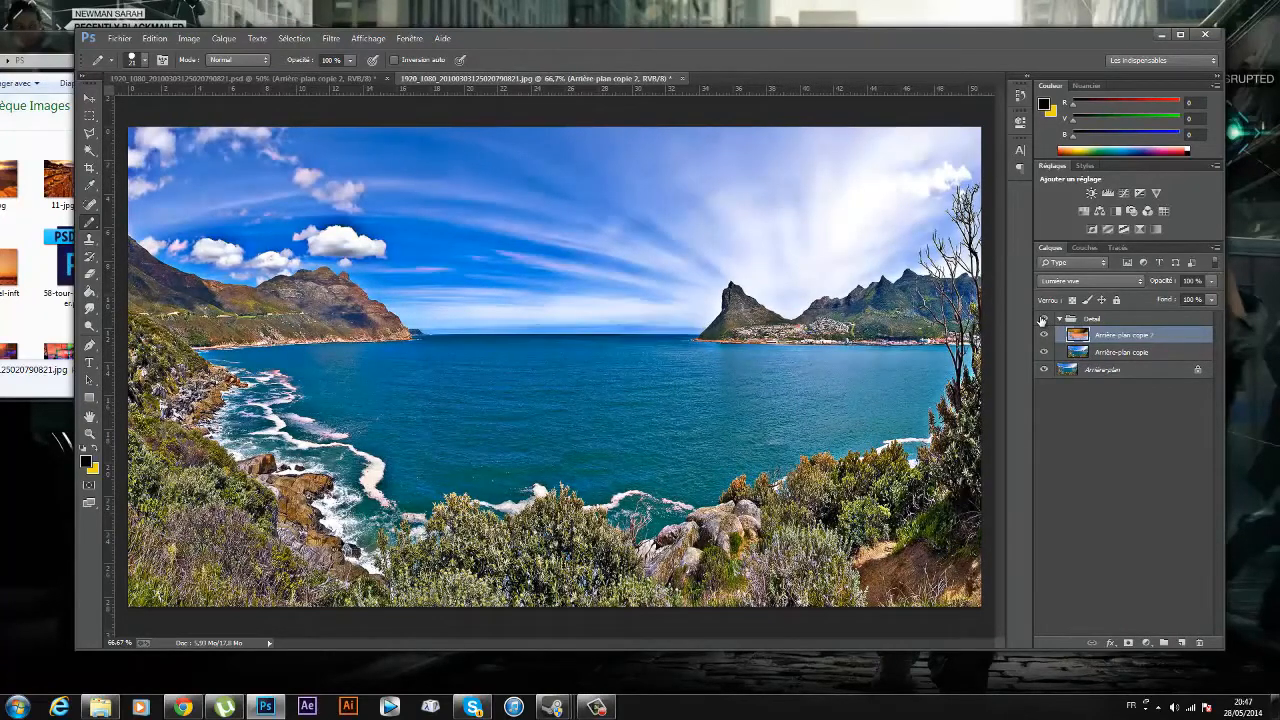
# - Try the Incrustation blend mode on Arrière-plan copie 2 with a before-and-after comparison, and restore Lumière vive
pyautogui.click(1088, 281)
pyautogui.click(1063, 455)
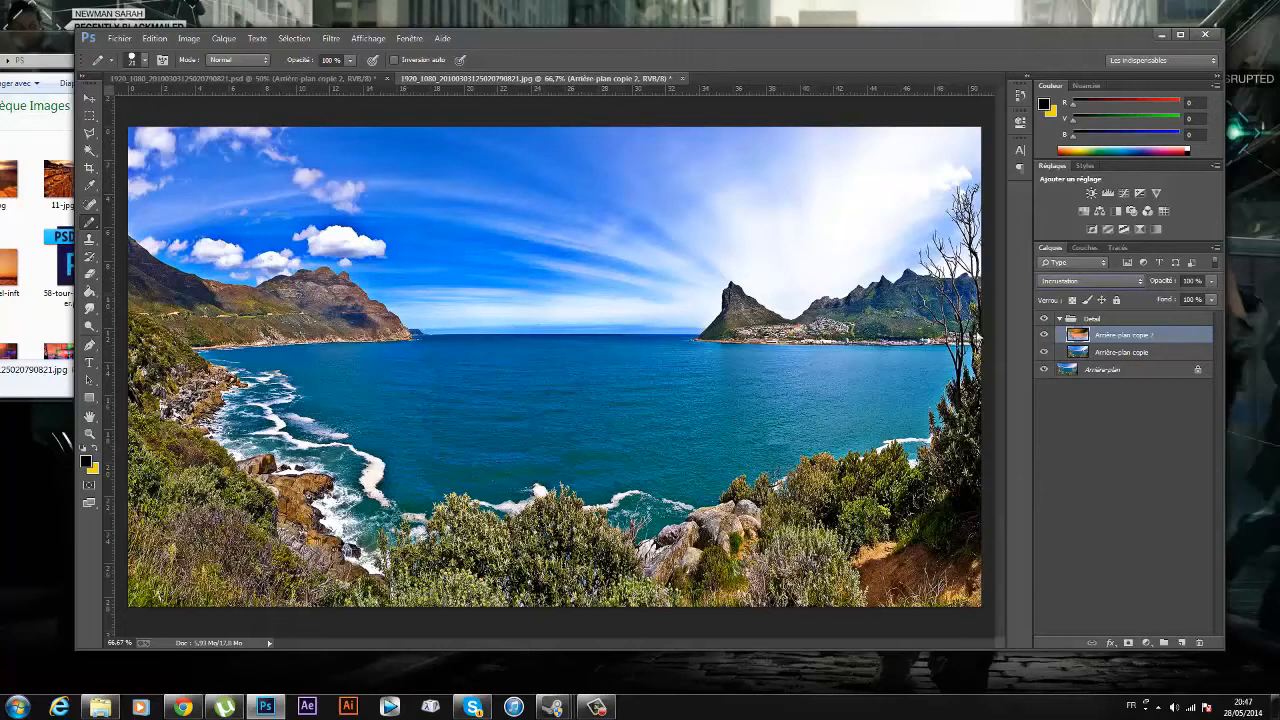
pyautogui.click(1044, 320)
pyautogui.click(1044, 320)
pyautogui.click(1045, 320)
pyautogui.click(1045, 320)
pyautogui.click(1104, 284)
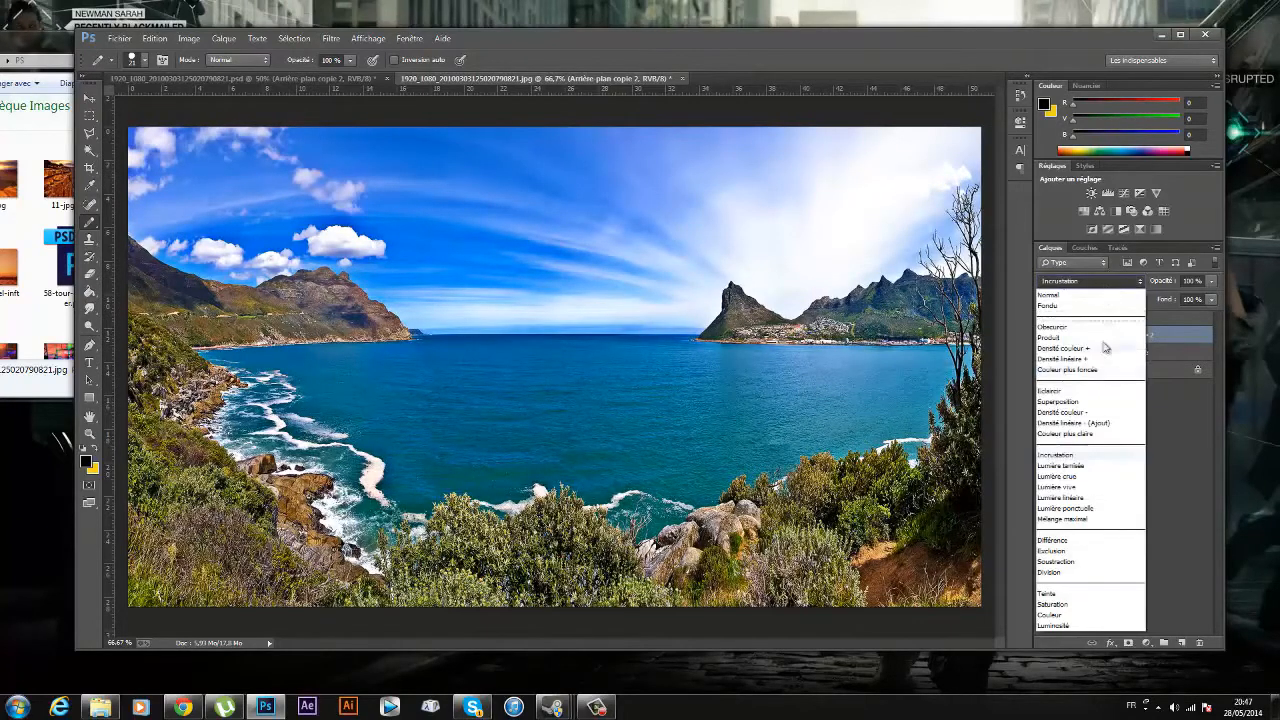
pyautogui.click(1078, 486)
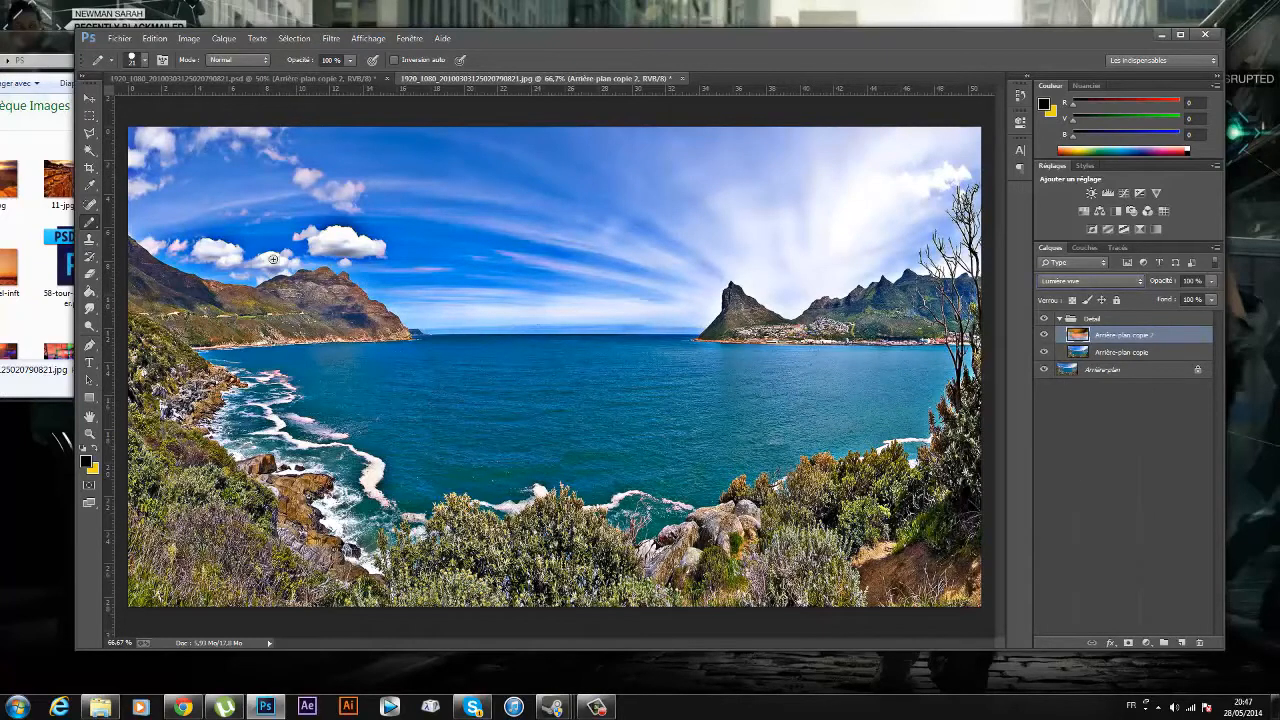
# - Save the layered photo as a new PSD in the PS folder, adding "ter" to the file name and keeping maximized compatibility
pyautogui.click(120, 40)
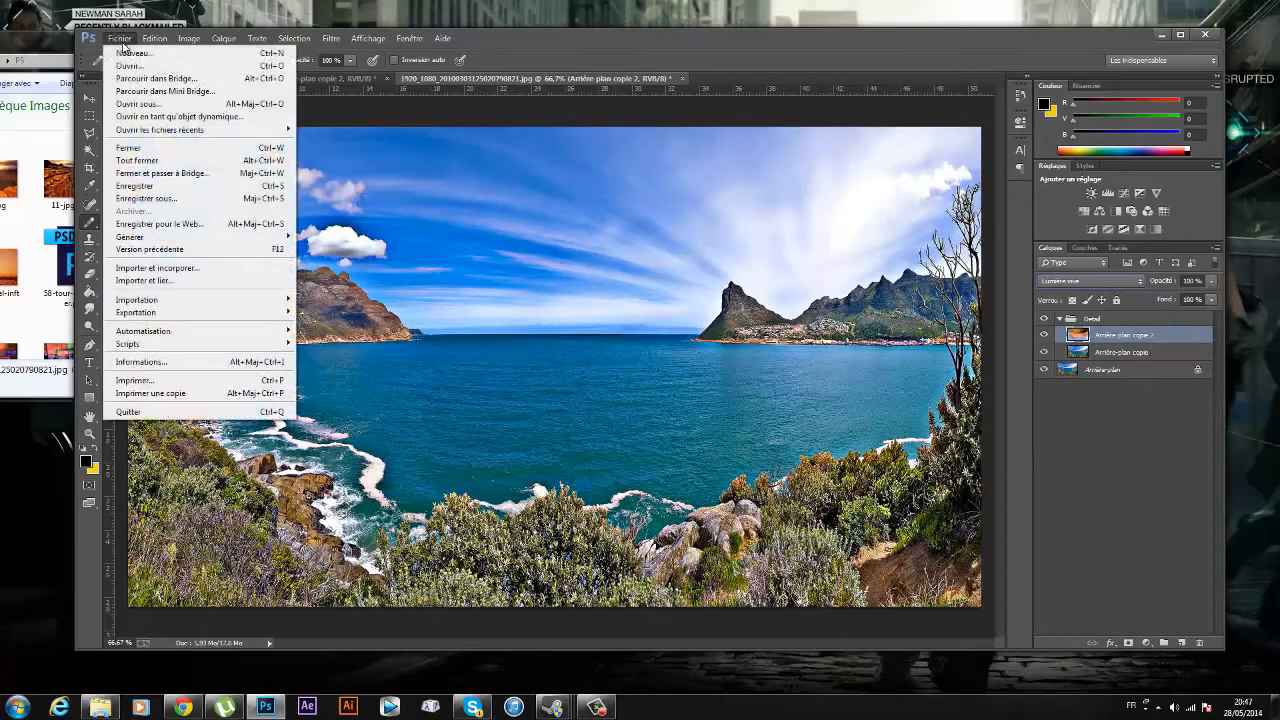
pyautogui.click(164, 205)
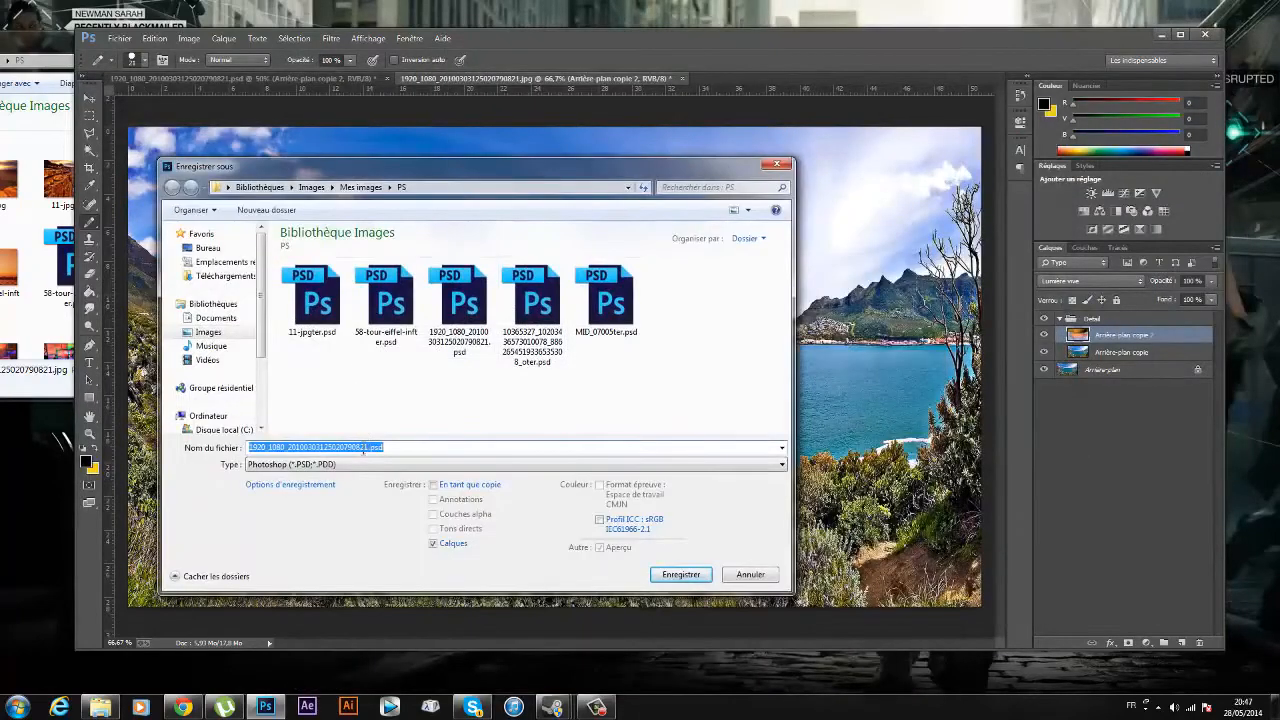
pyautogui.click(367, 448)
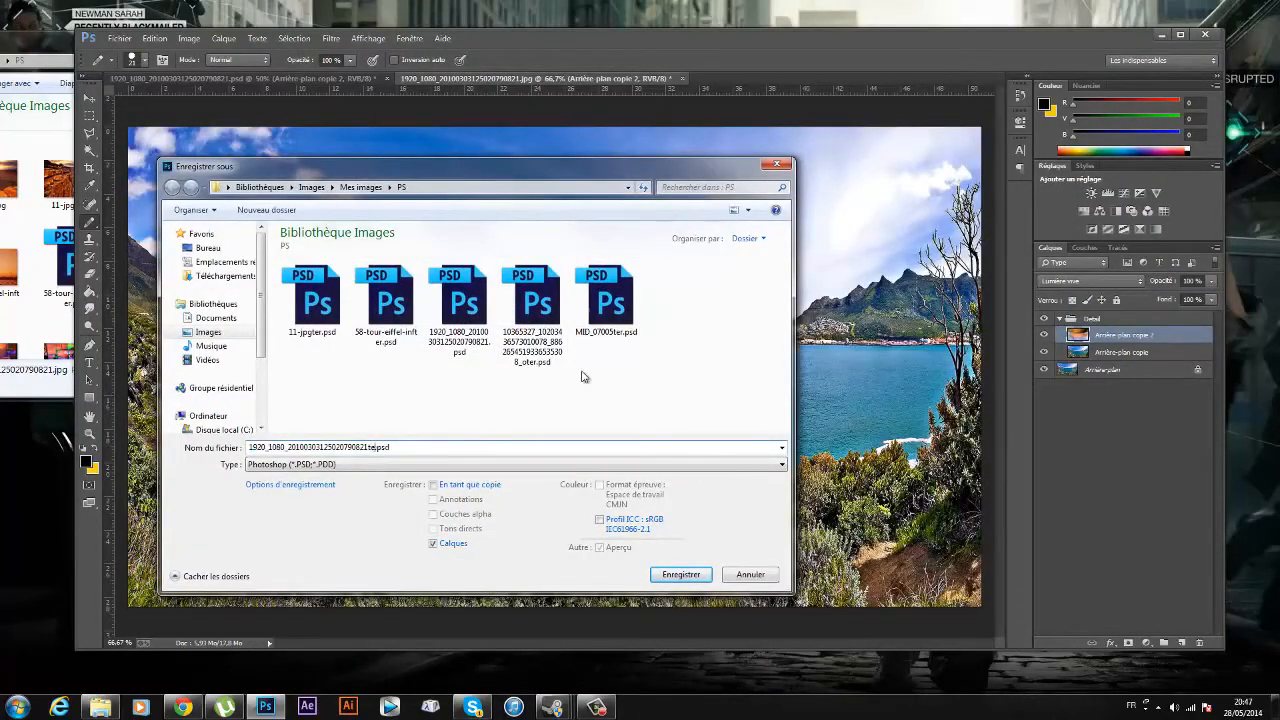
pyautogui.write('ter')
pyautogui.click(680, 574)
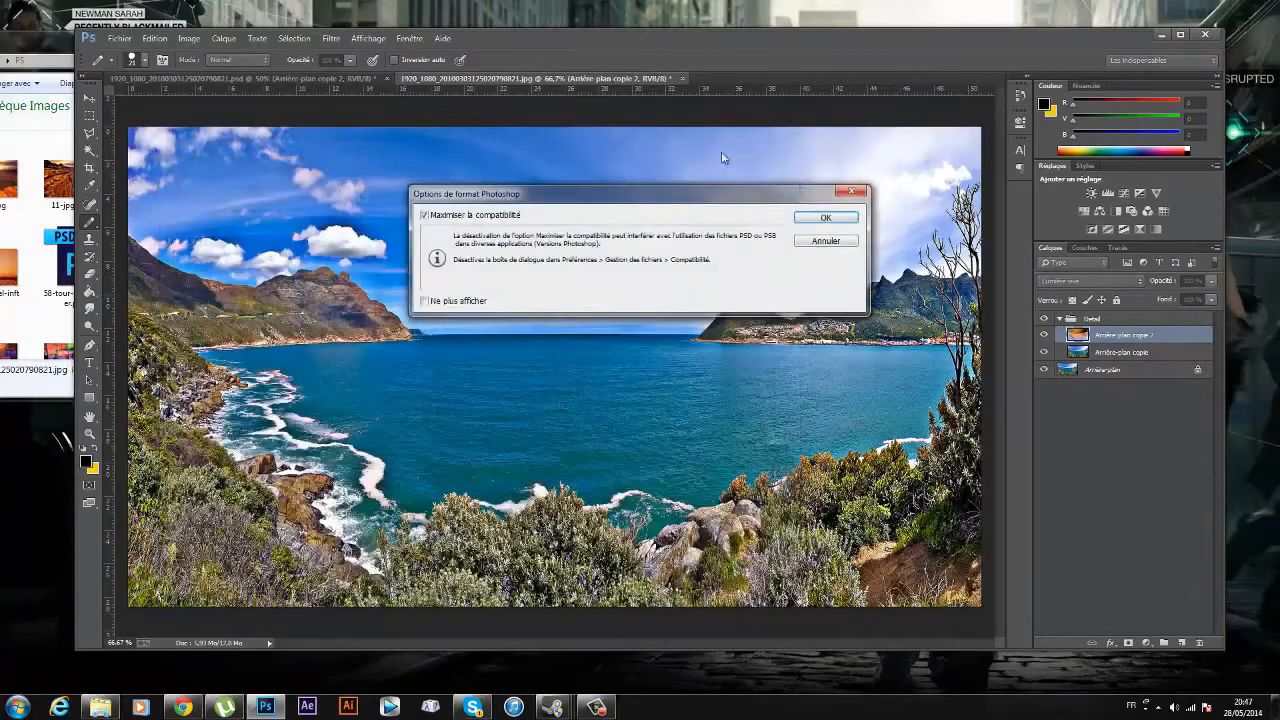
pyautogui.click(811, 218)
# - Start saving another copy of the photo under the same "ter" name, with JPEG as the file type
pyautogui.click(124, 40)
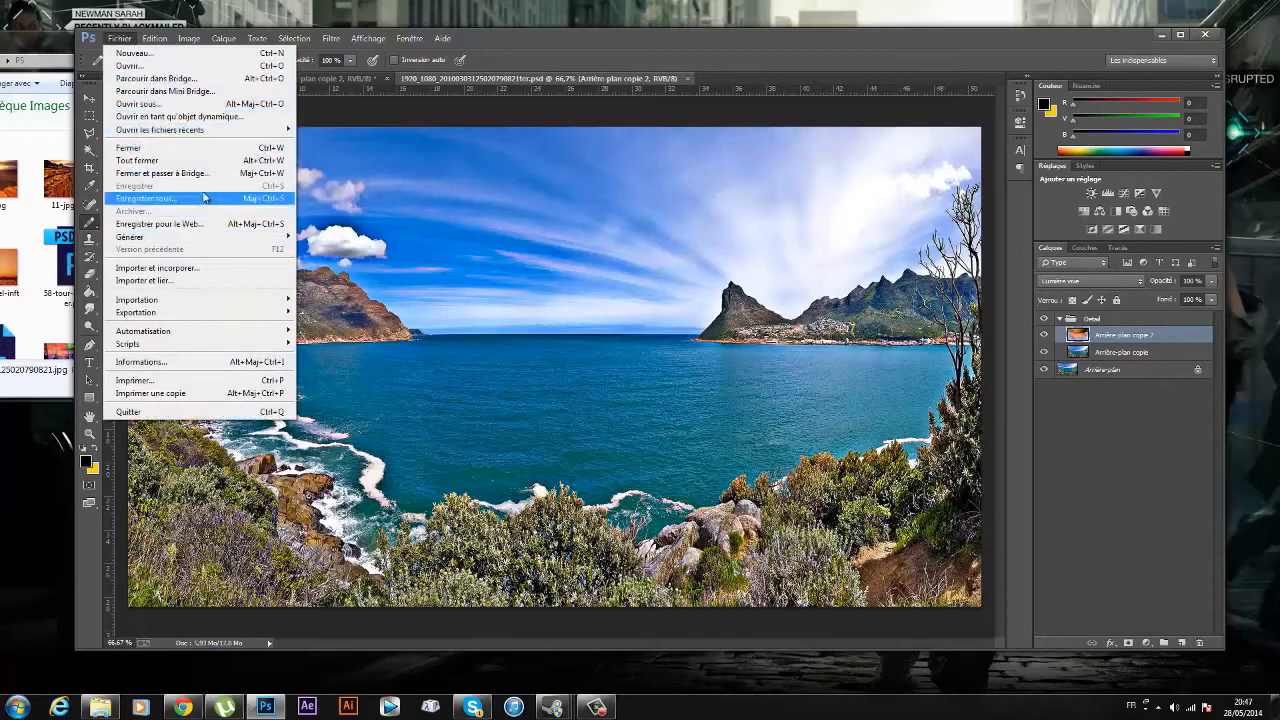
pyautogui.click(146, 198)
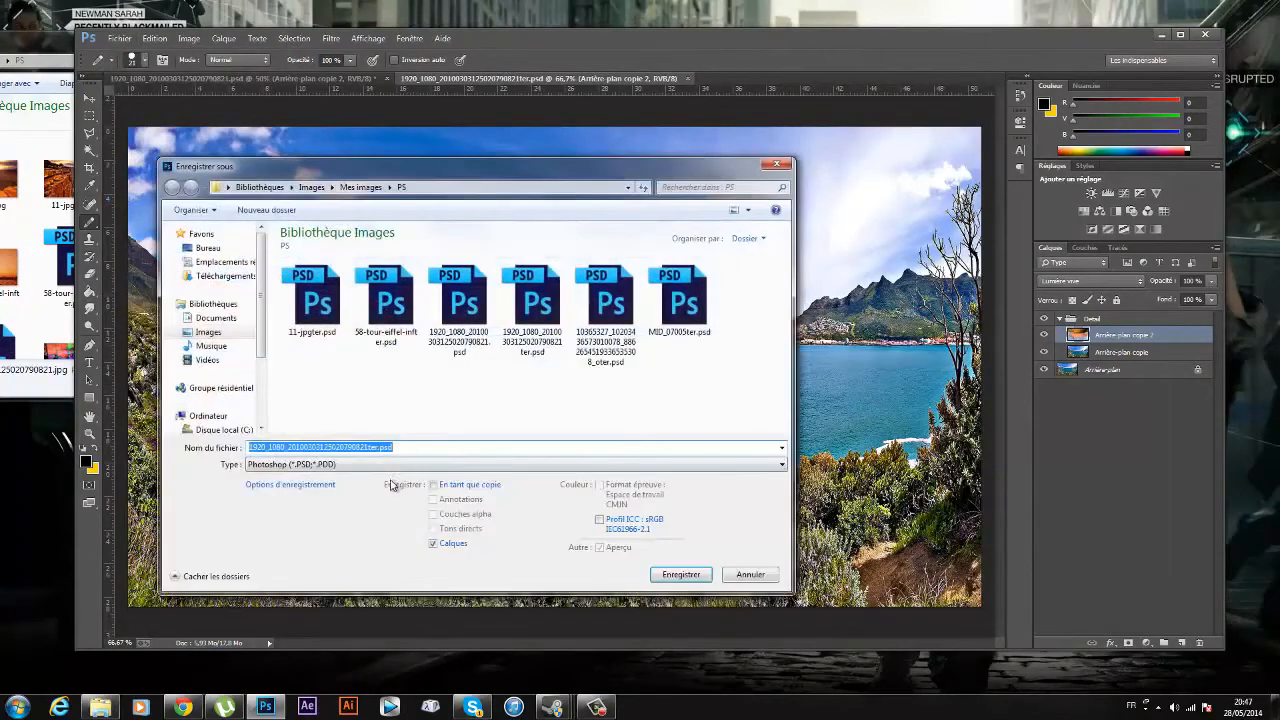
pyautogui.click(392, 466)
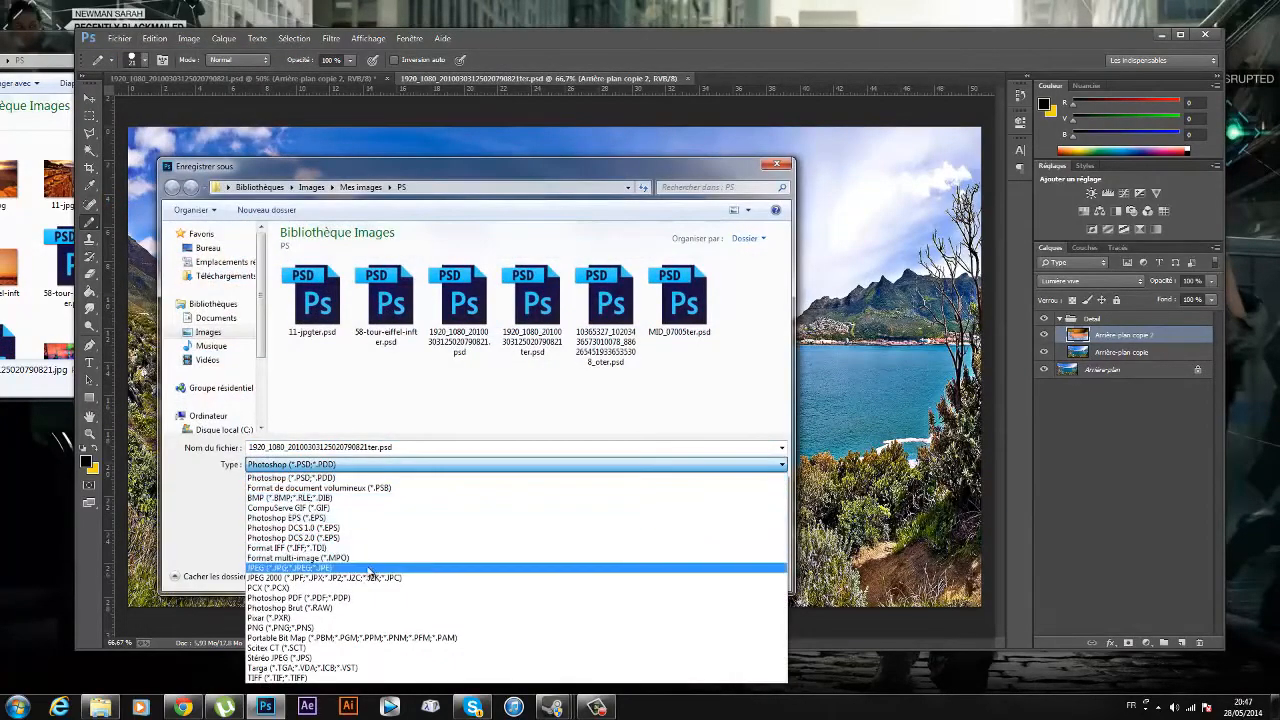
pyautogui.click(377, 567)
# - Try PNG as the file type for the copy, and switch back to JPEG
pyautogui.click(361, 466)
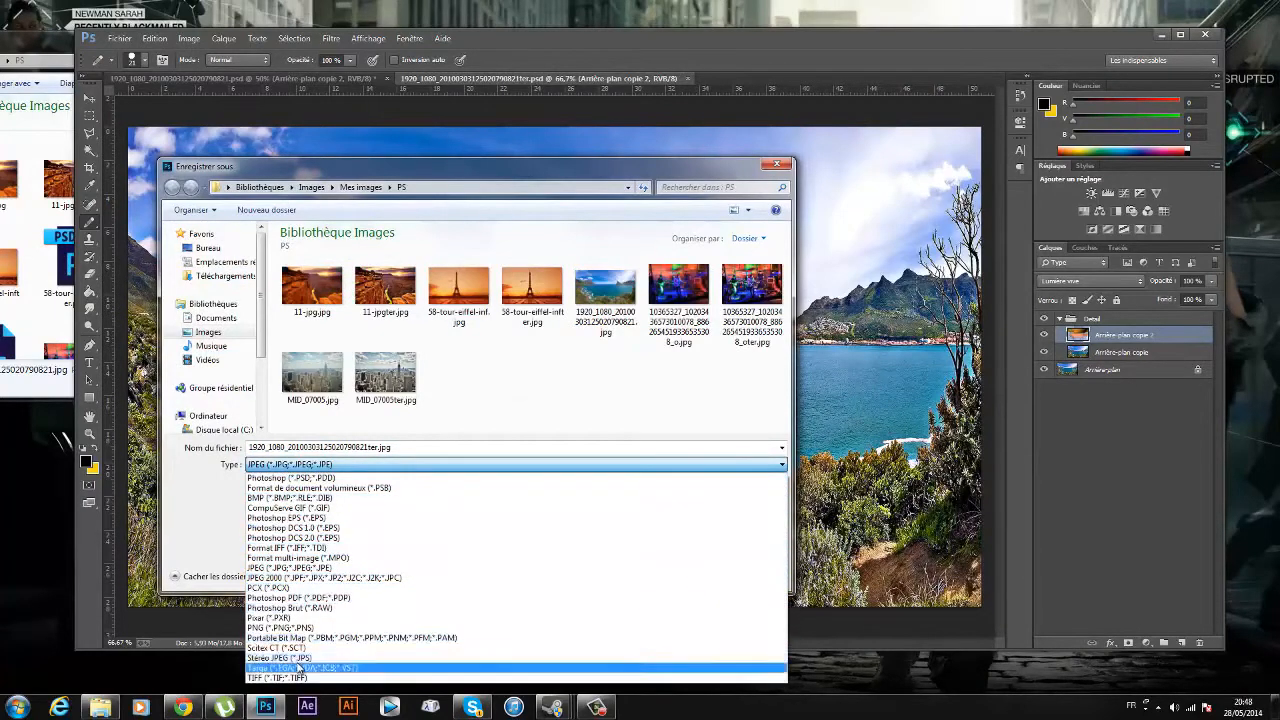
pyautogui.click(303, 628)
pyautogui.click(355, 464)
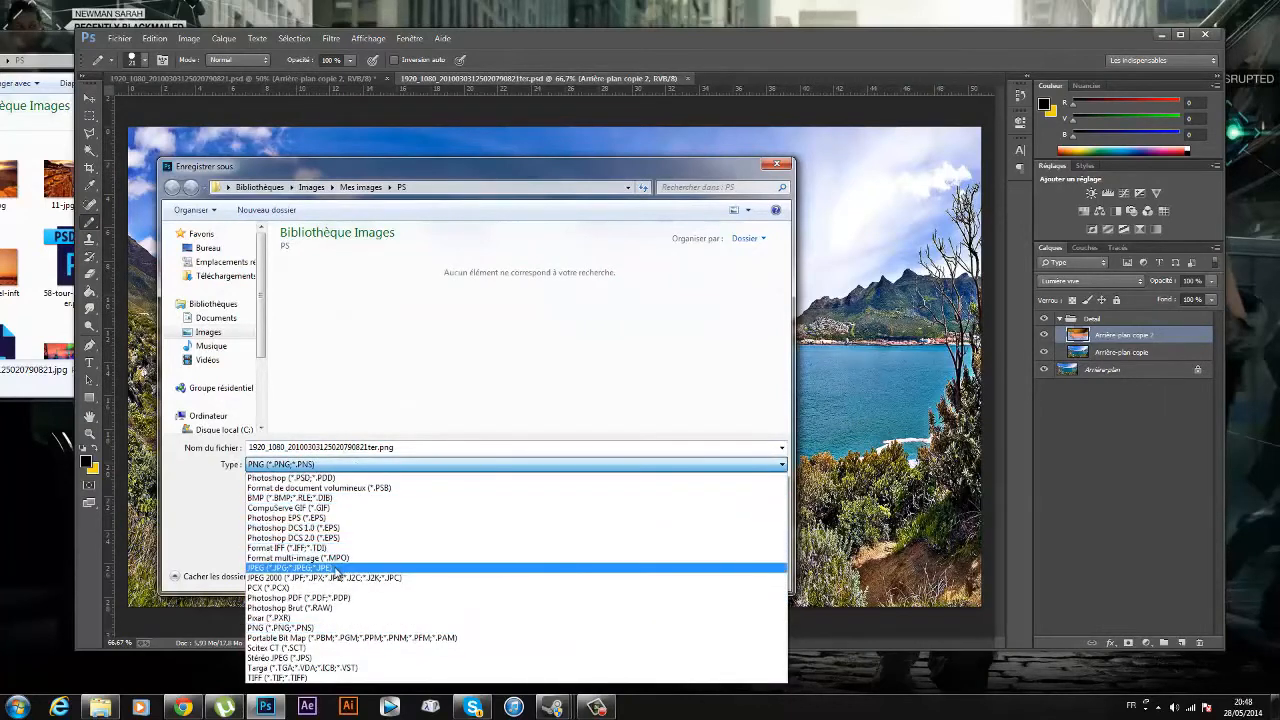
pyautogui.click(333, 568)
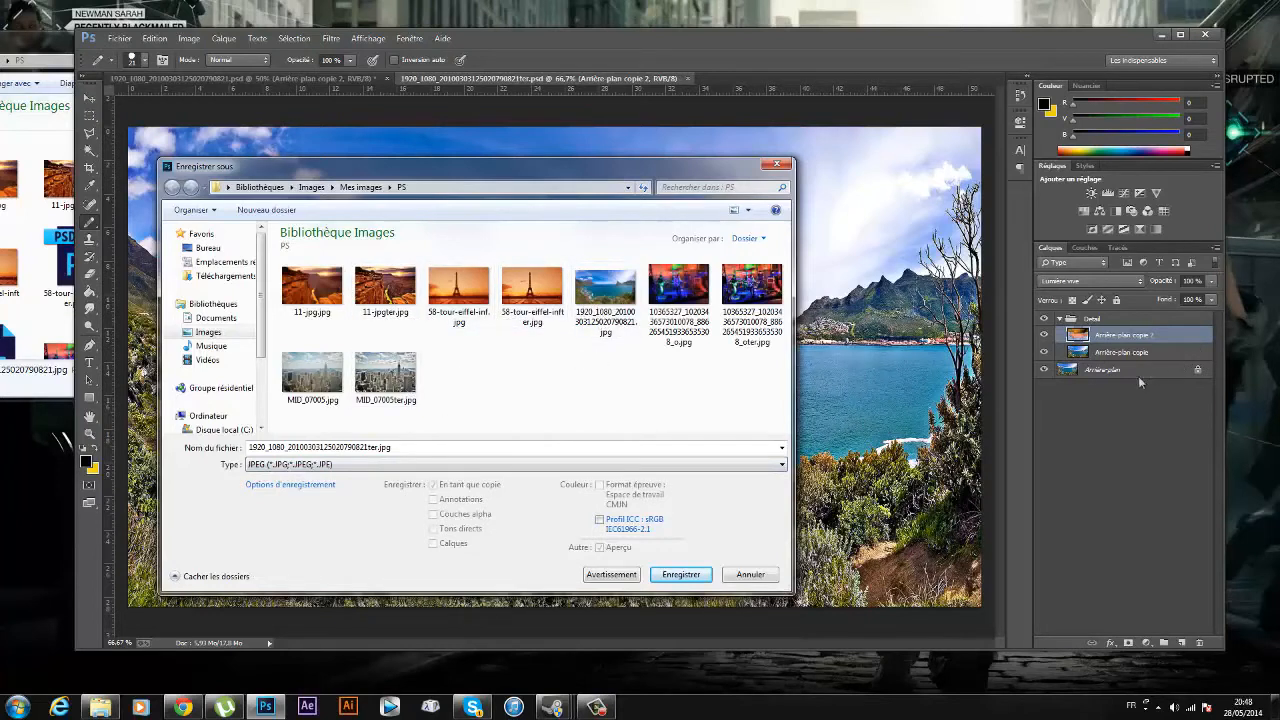
# - Save the JPEG copy at quality 12 (Maximum) in the progressif optimisé format with 3 passes
pyautogui.moveTo(468, 176); pyautogui.dragTo(437, 110)
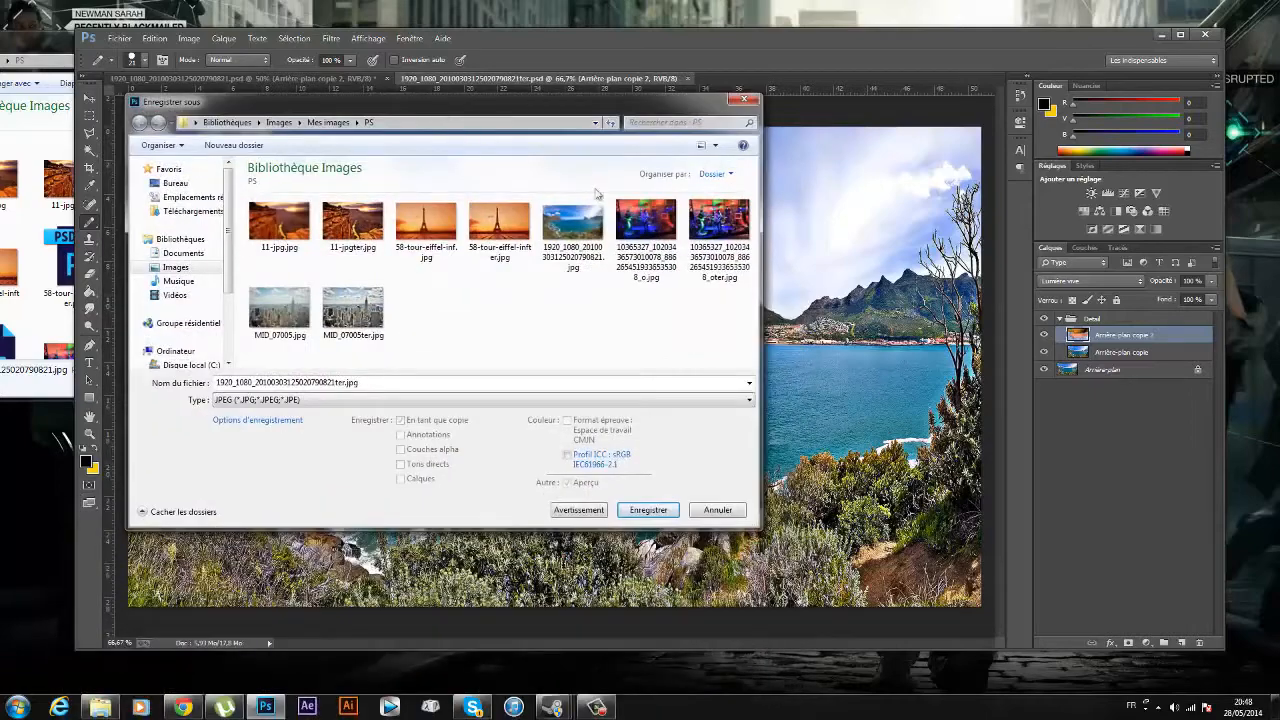
pyautogui.click(648, 510)
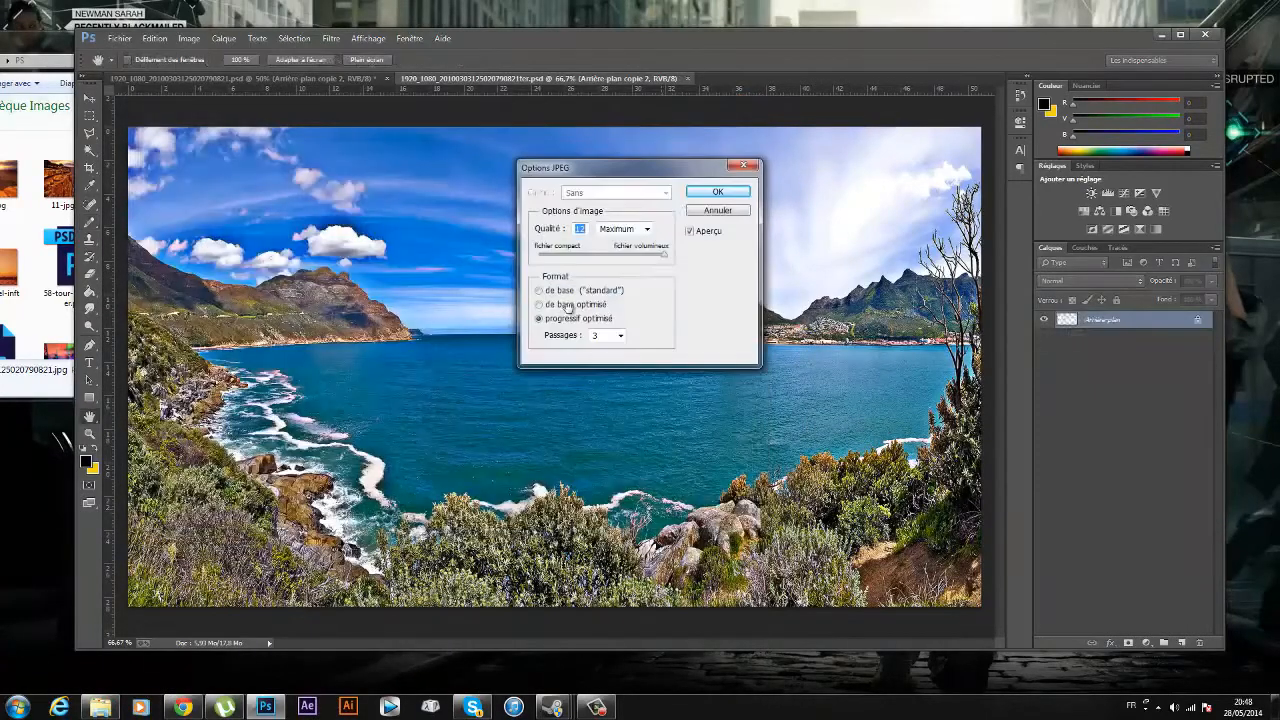
pyautogui.click(718, 193)
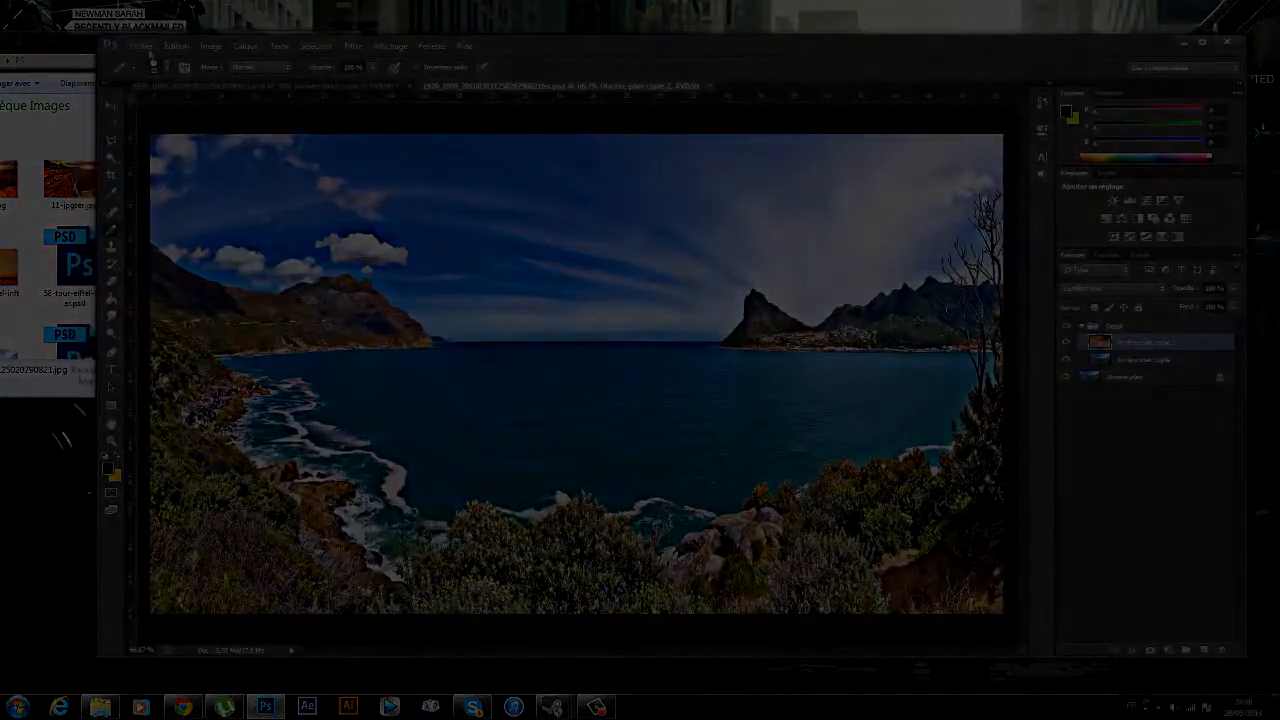
pyautogui.click(147, 48)
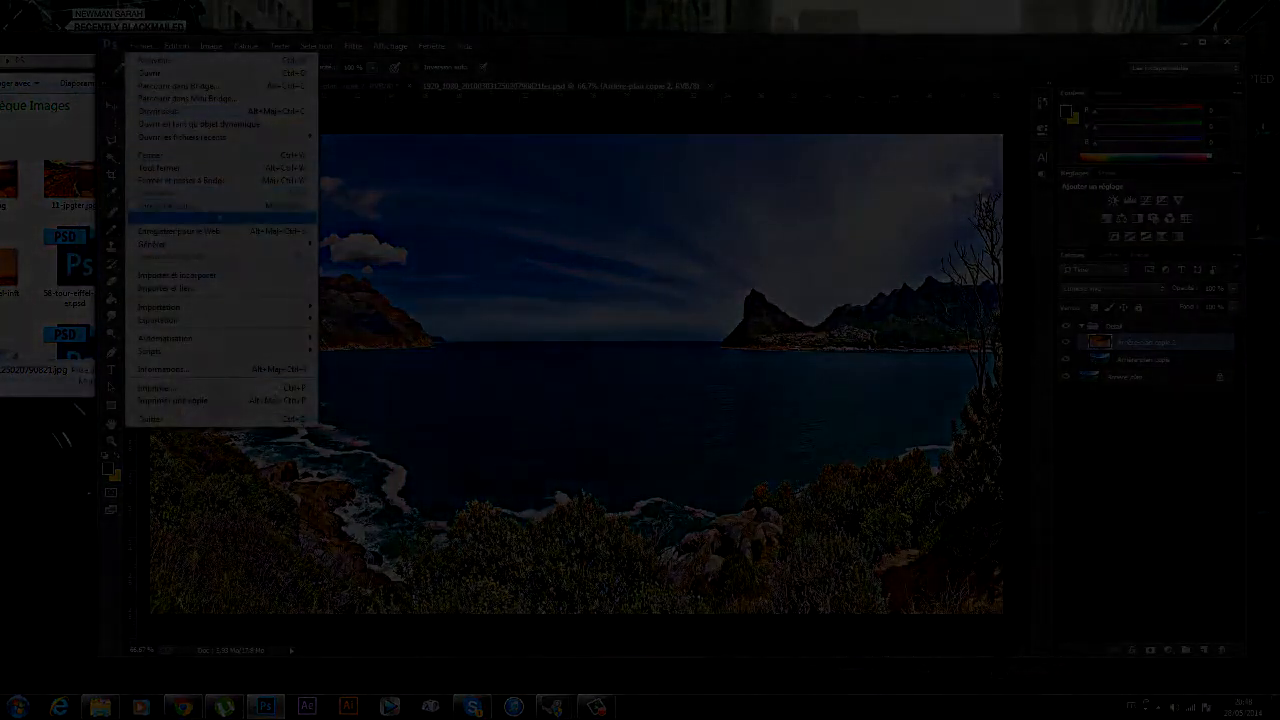